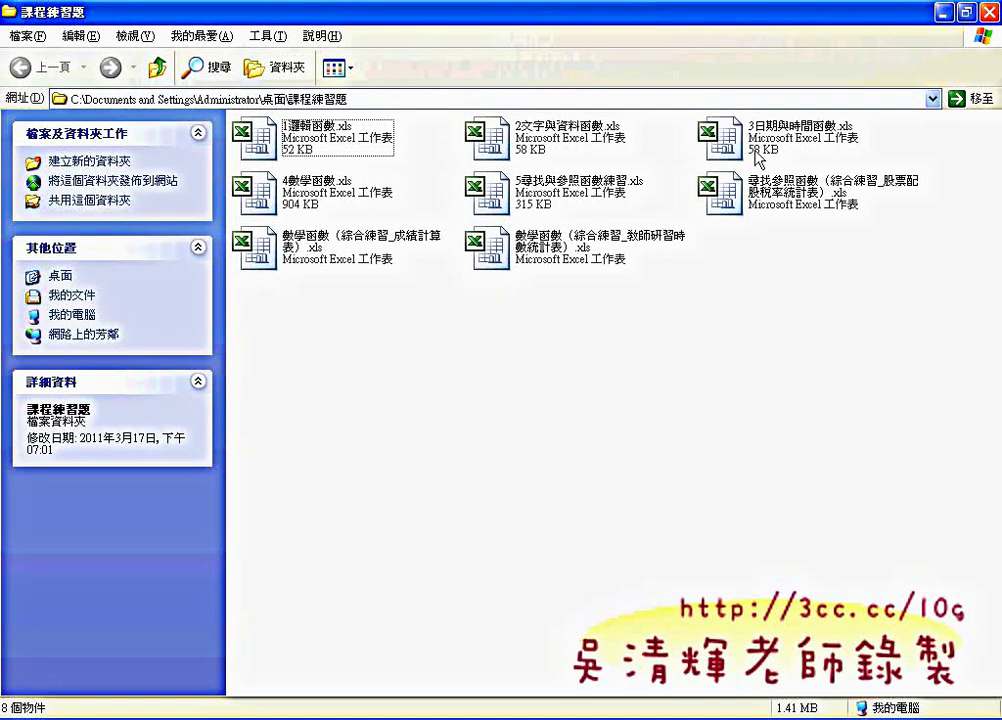
Open the workbook 3日期與時間函數.xls from the 課程練習題 folder in Excel.
click(755, 158)
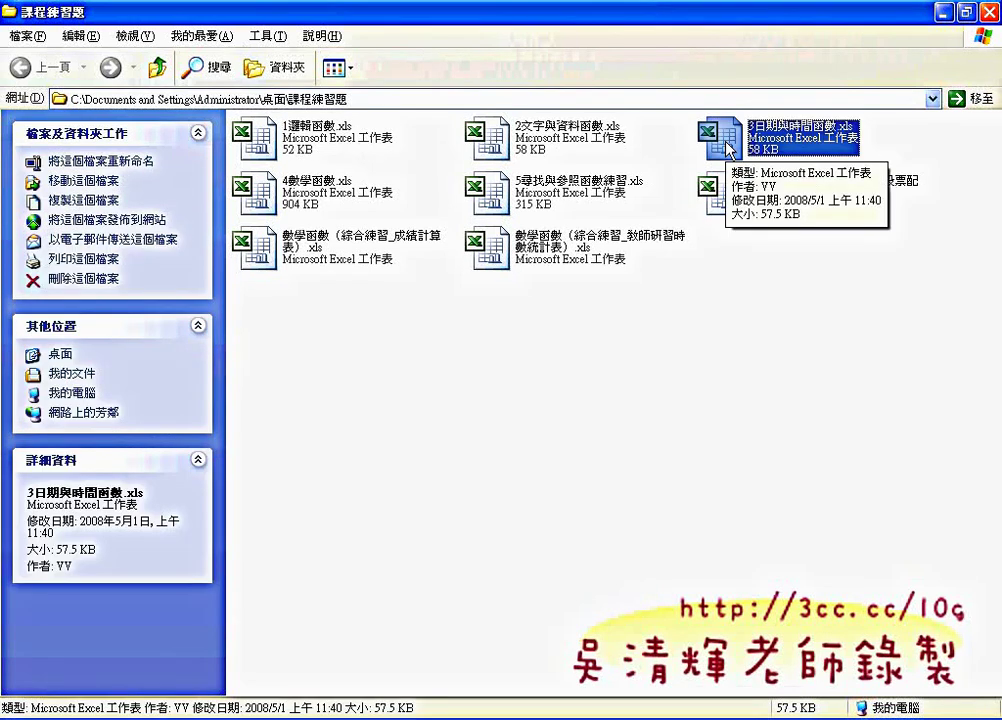
double_click(729, 149)
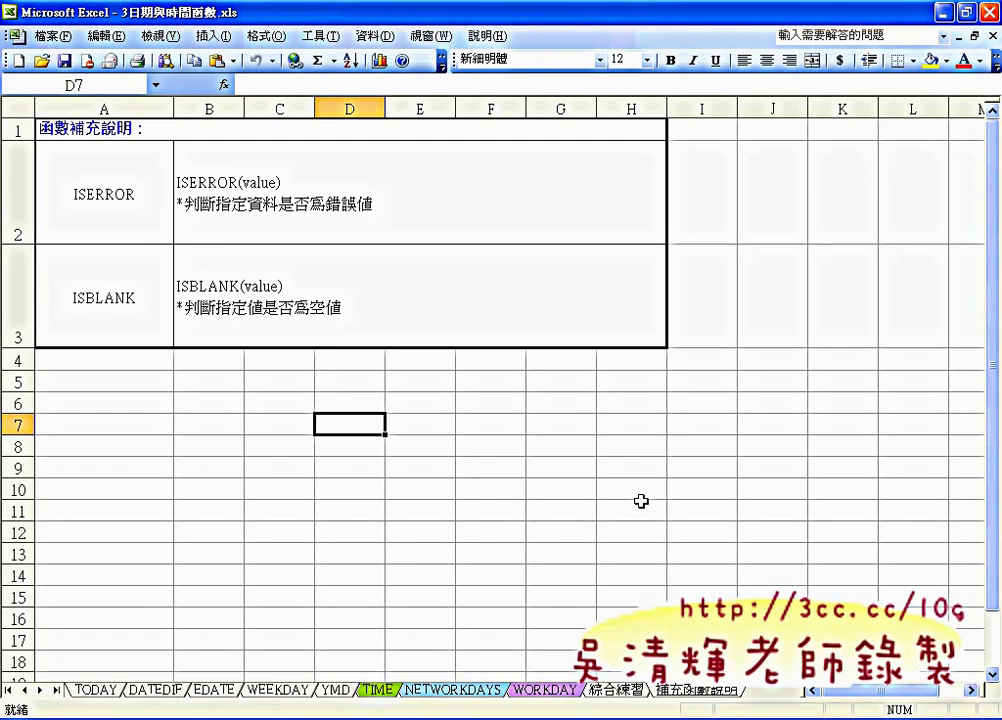
Switch to the TODAY sheet and select result cell C3.
click(99, 690)
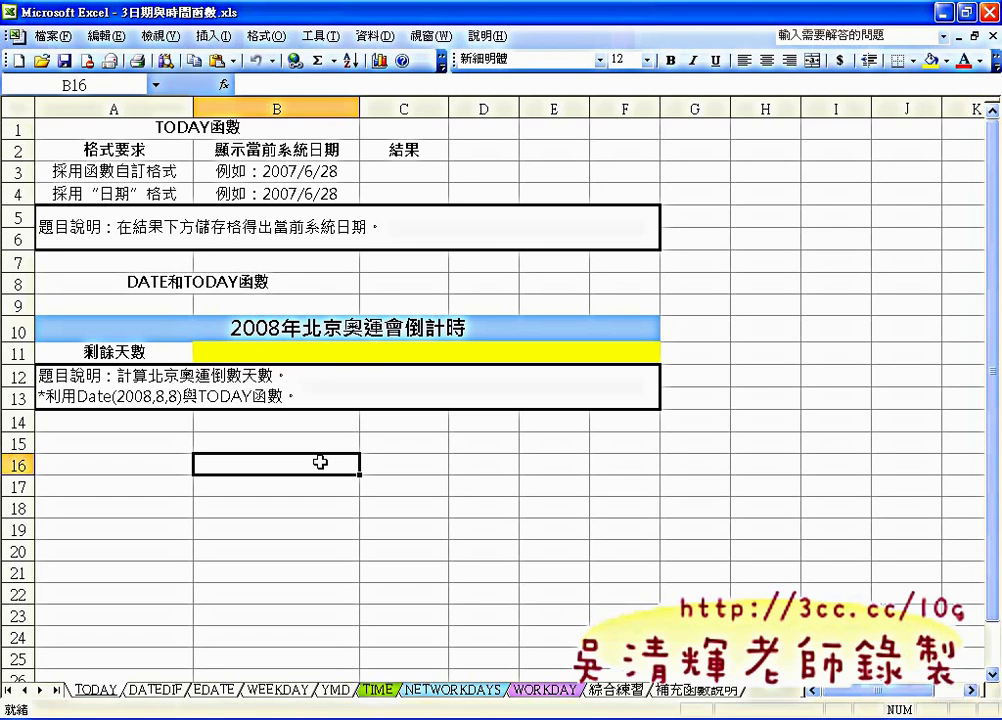
click(425, 174)
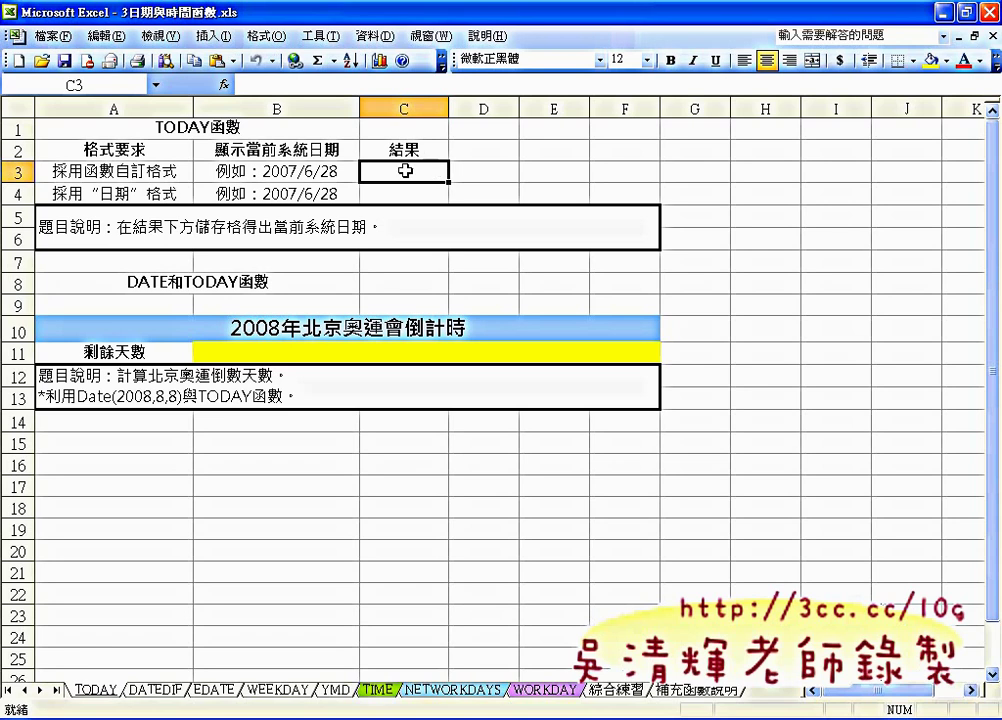
Insert TODAY from the 日期及時間 category into C3, showing 2011/3/17.
click(225, 85)
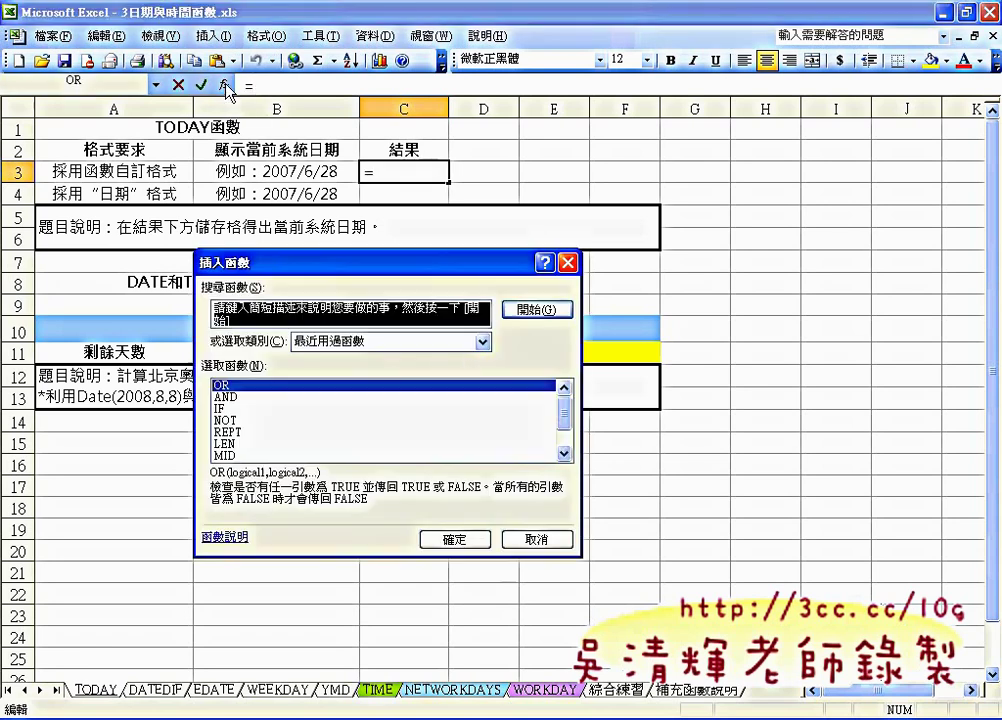
click(478, 342)
click(469, 370)
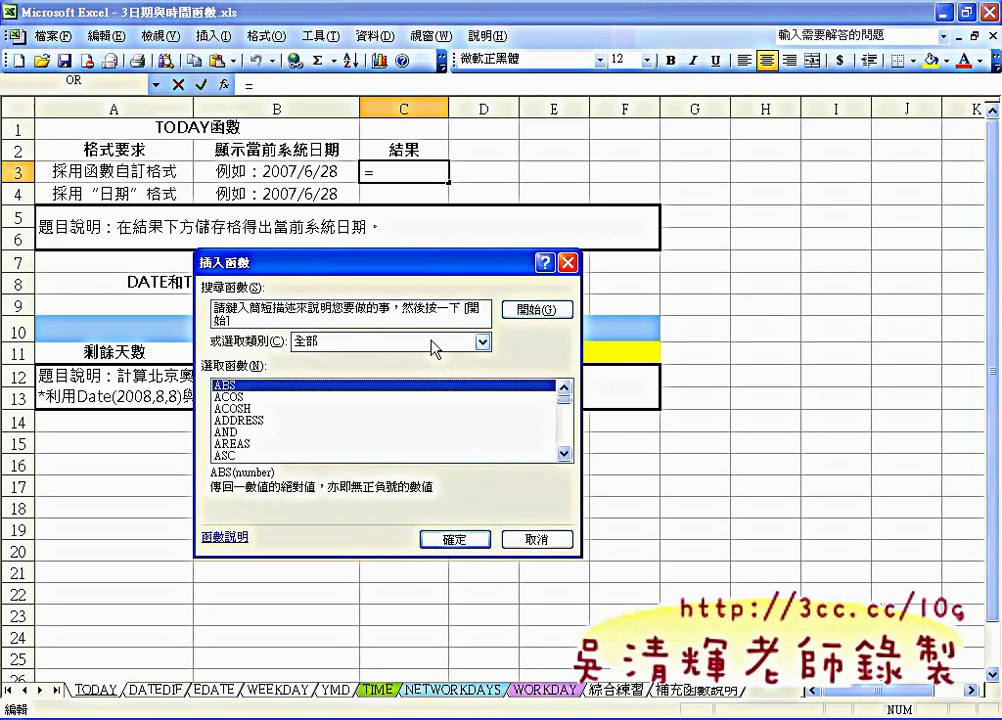
click(481, 342)
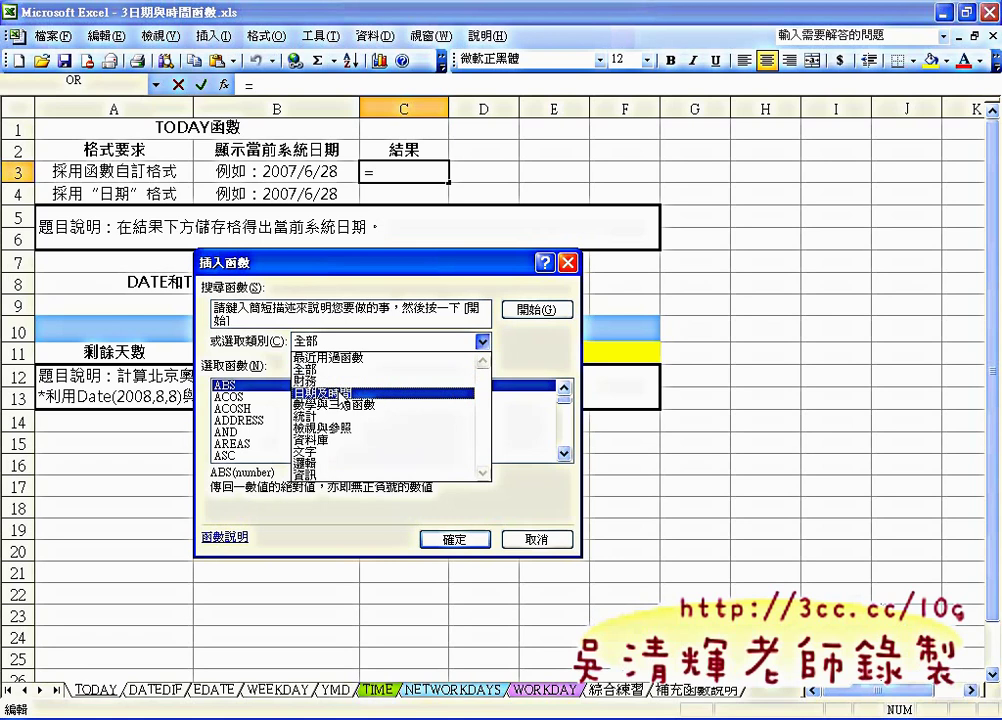
click(416, 393)
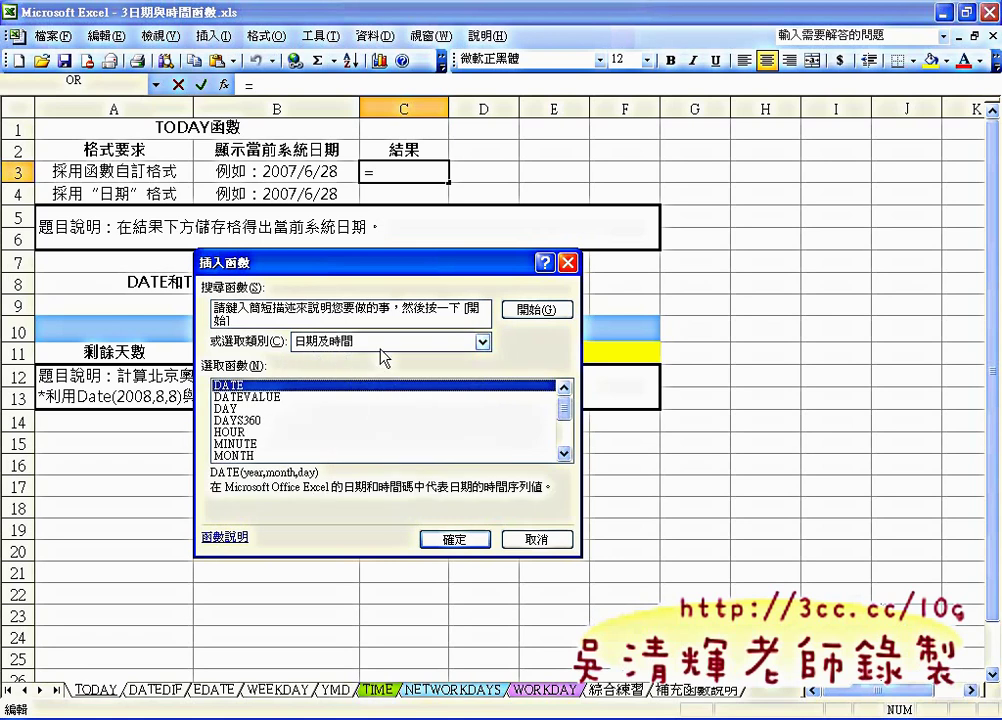
drag(565, 412, 566, 433)
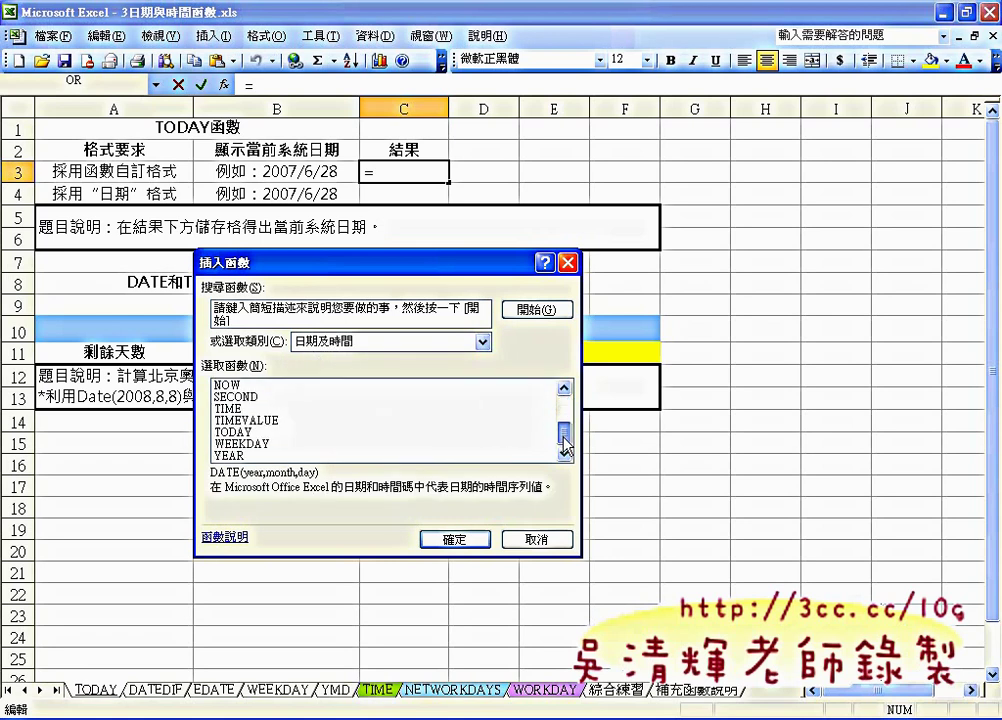
click(300, 432)
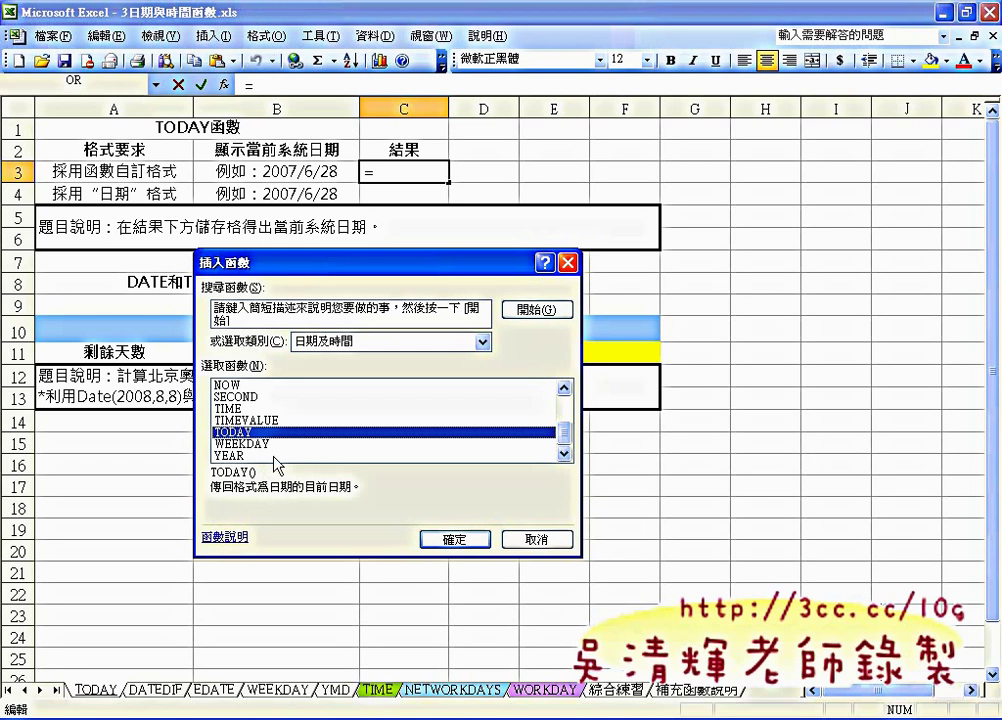
click(455, 539)
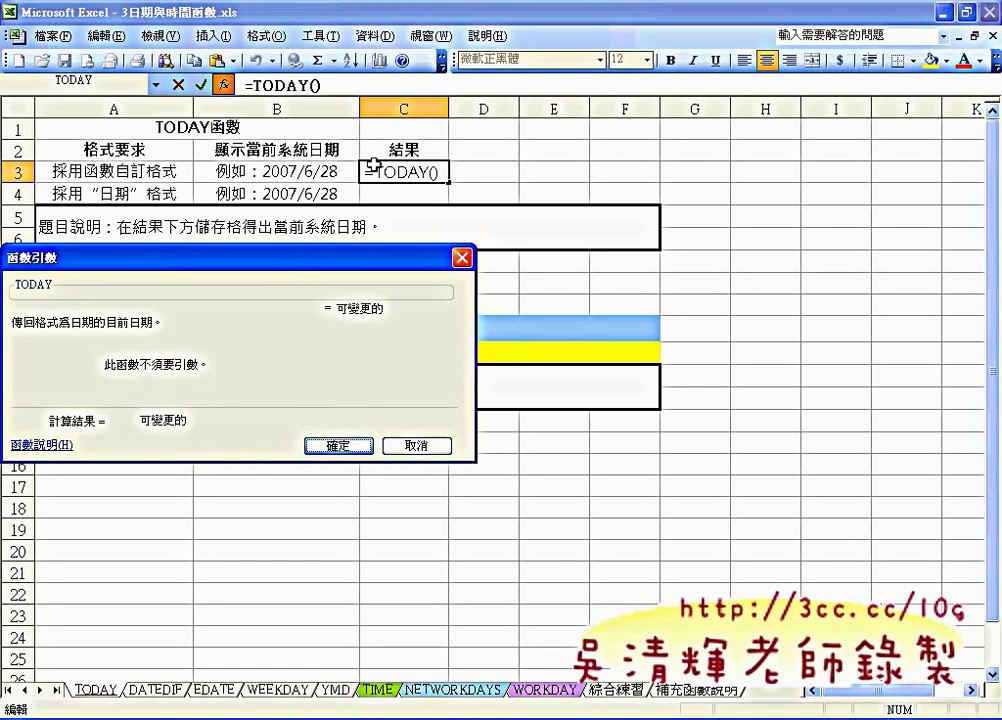
click(339, 445)
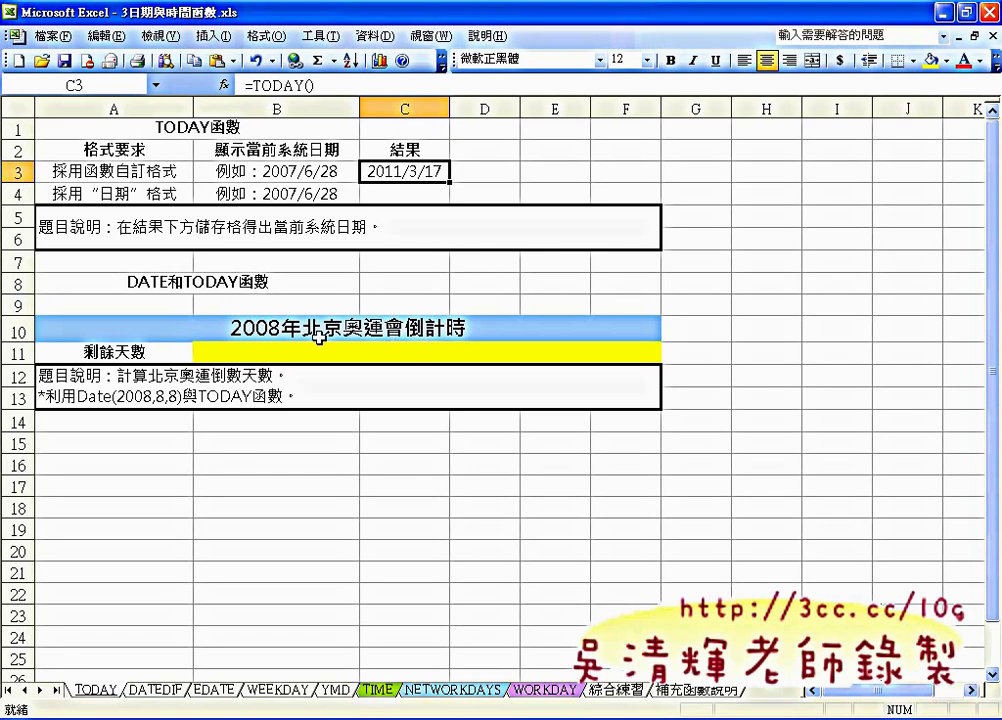
Review the countdown title in A10, the description in A12 and cell B11.
click(428, 336)
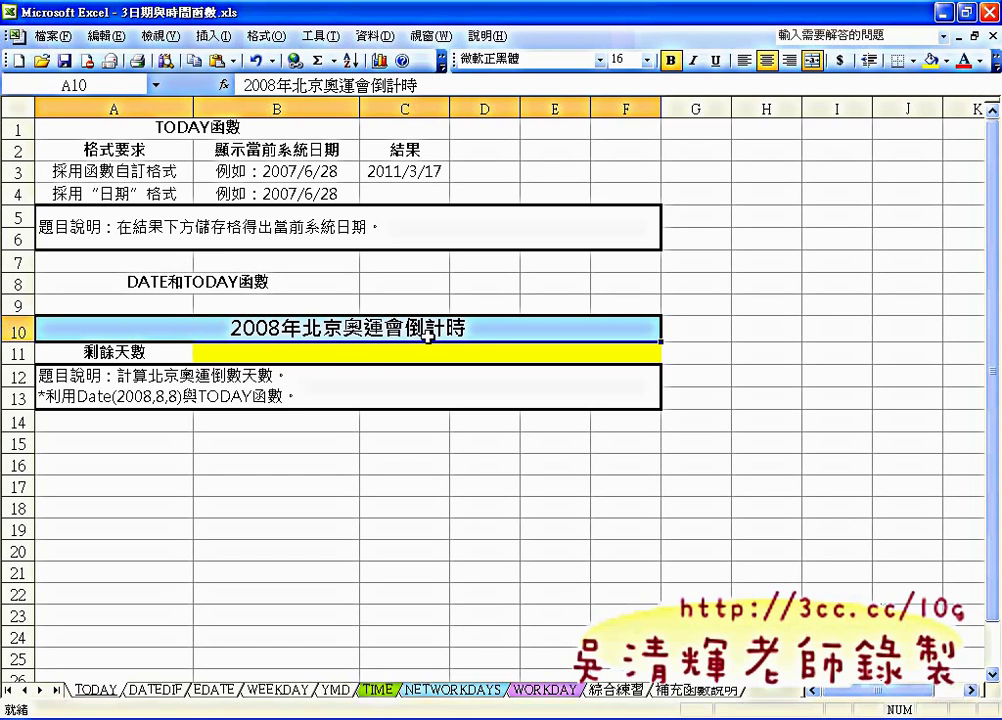
click(240, 378)
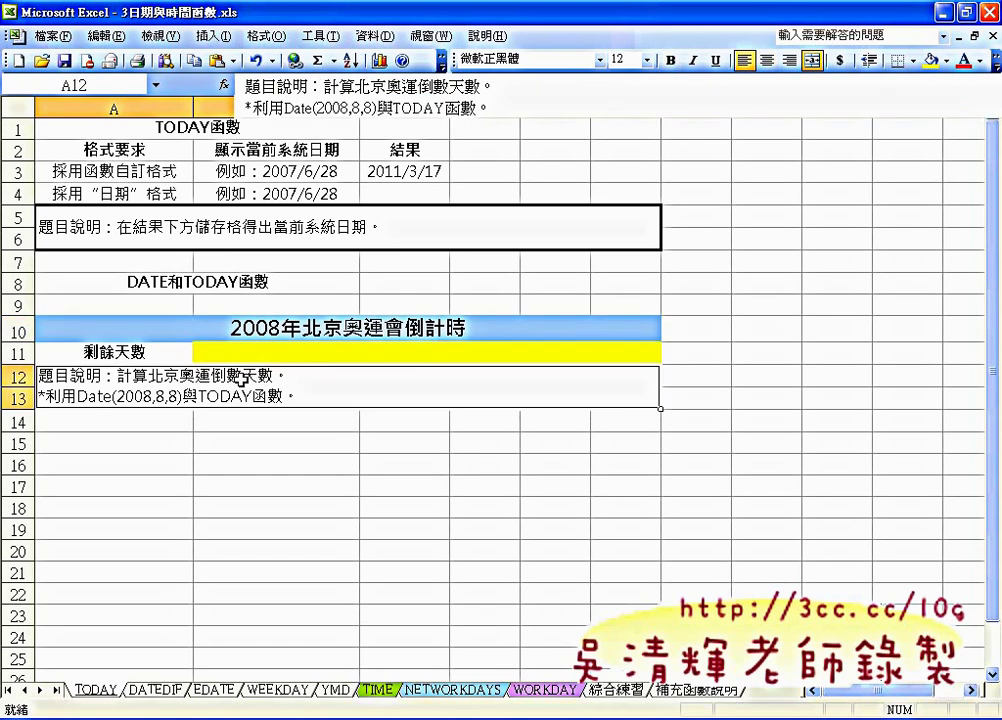
click(248, 351)
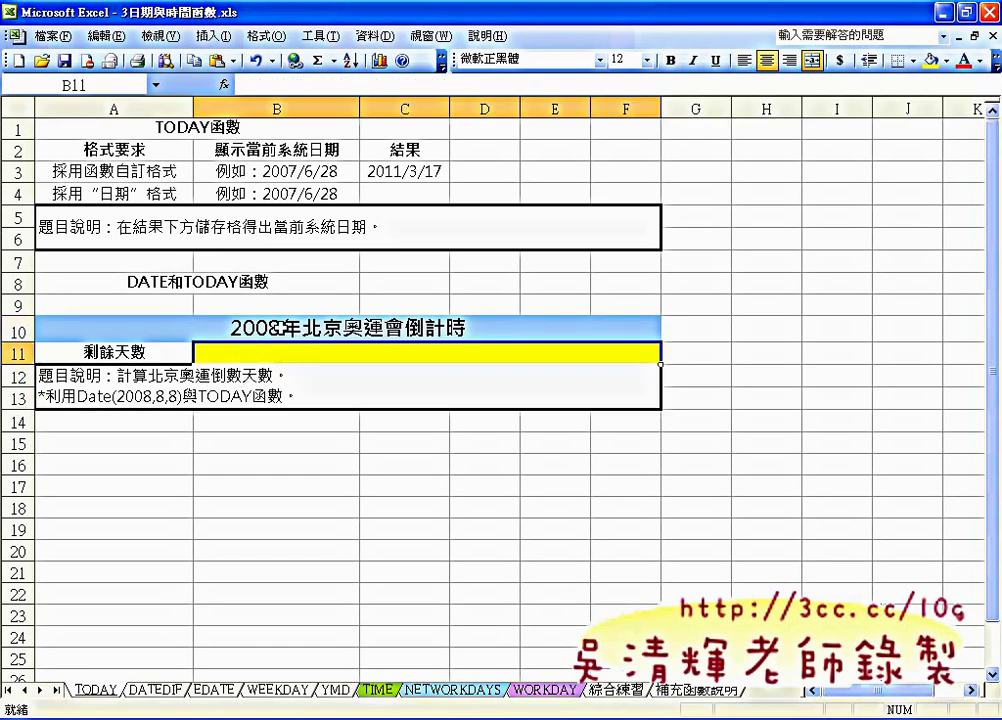
click(273, 327)
Change the A10 title to 2012年奧運會倒計時, then bring Chrome to the front.
double_click(273, 327)
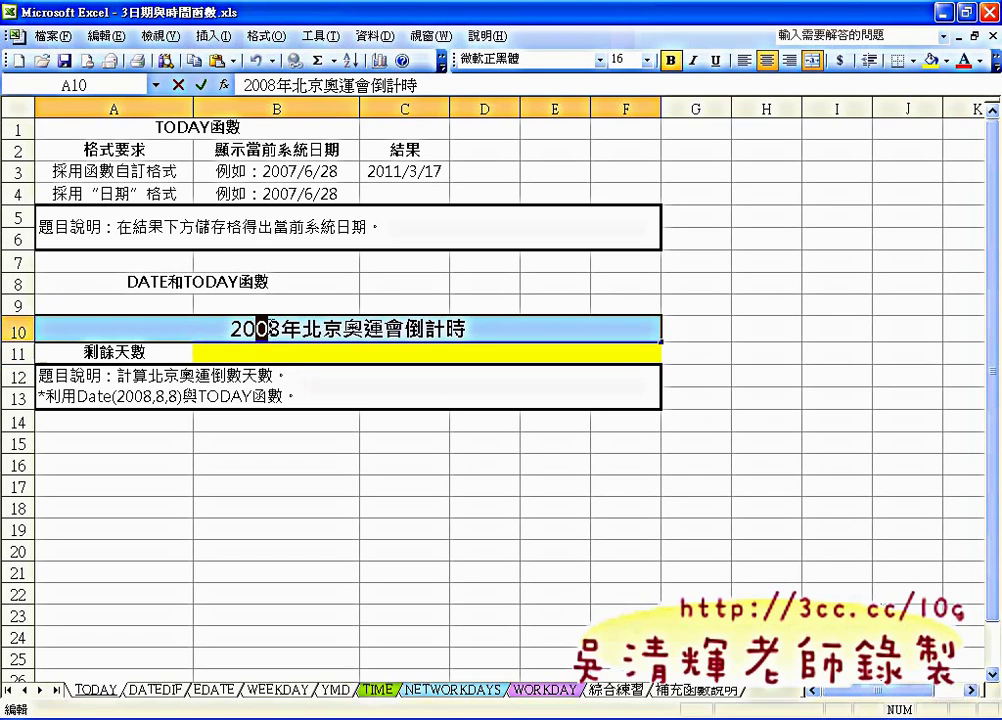
drag(254, 327, 281, 327)
text(1)
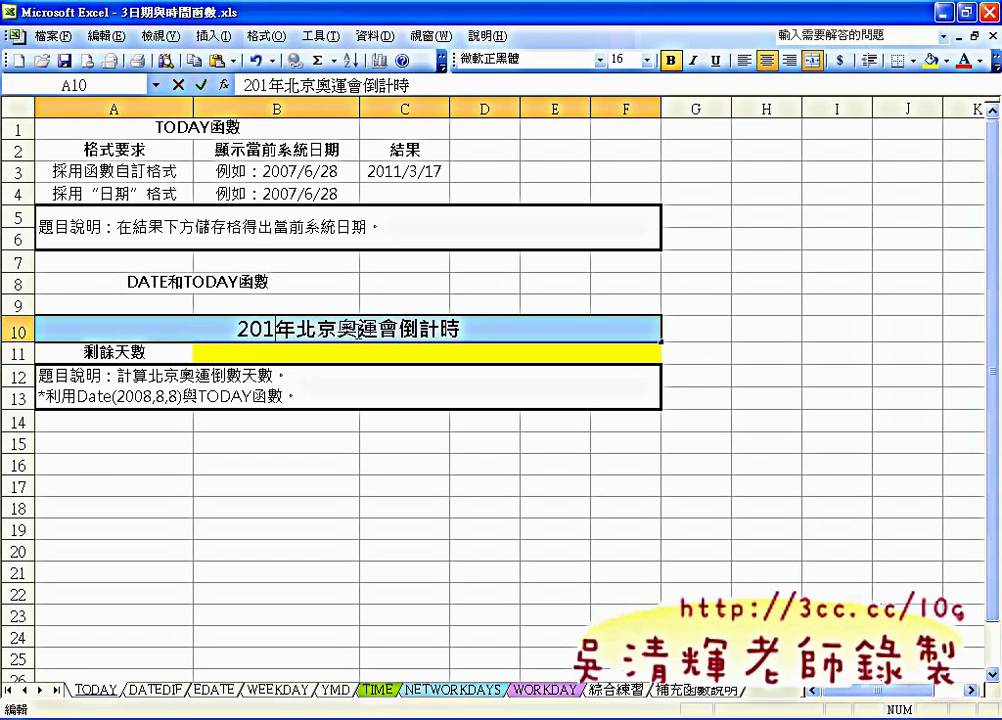
text(2)
key(Right)
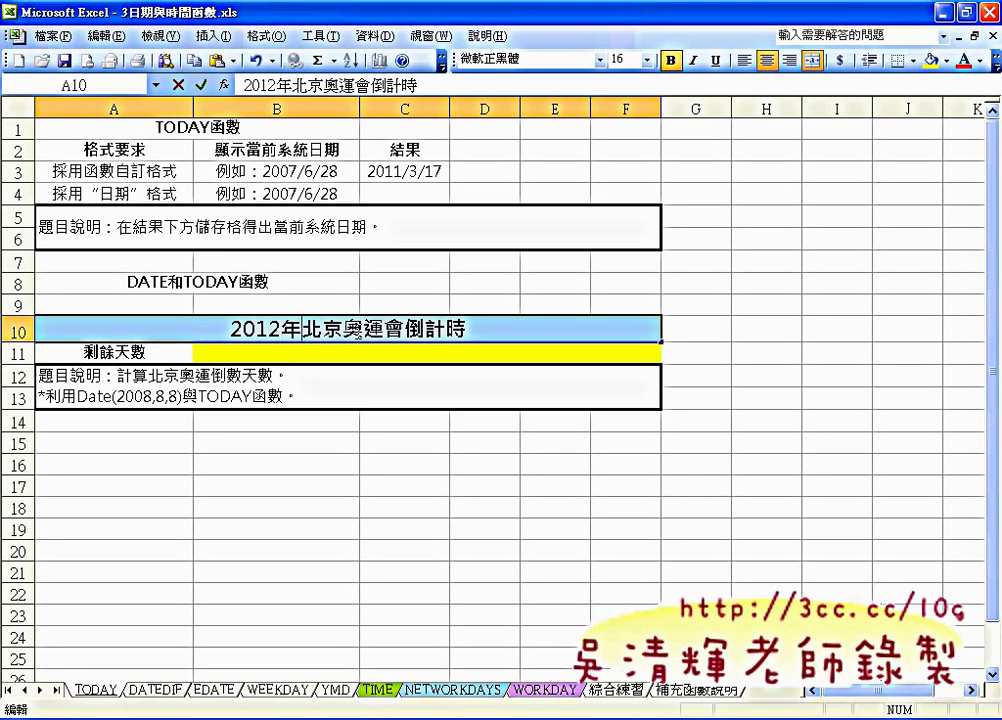
key(Delete)
key(Delete)
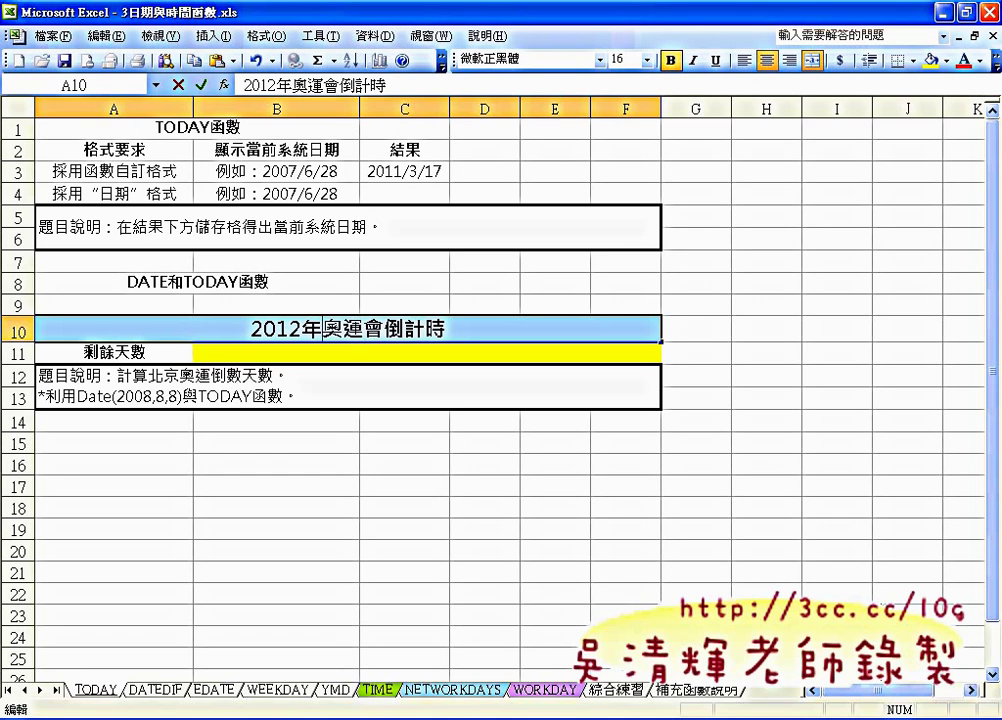
key(alt+Tab)
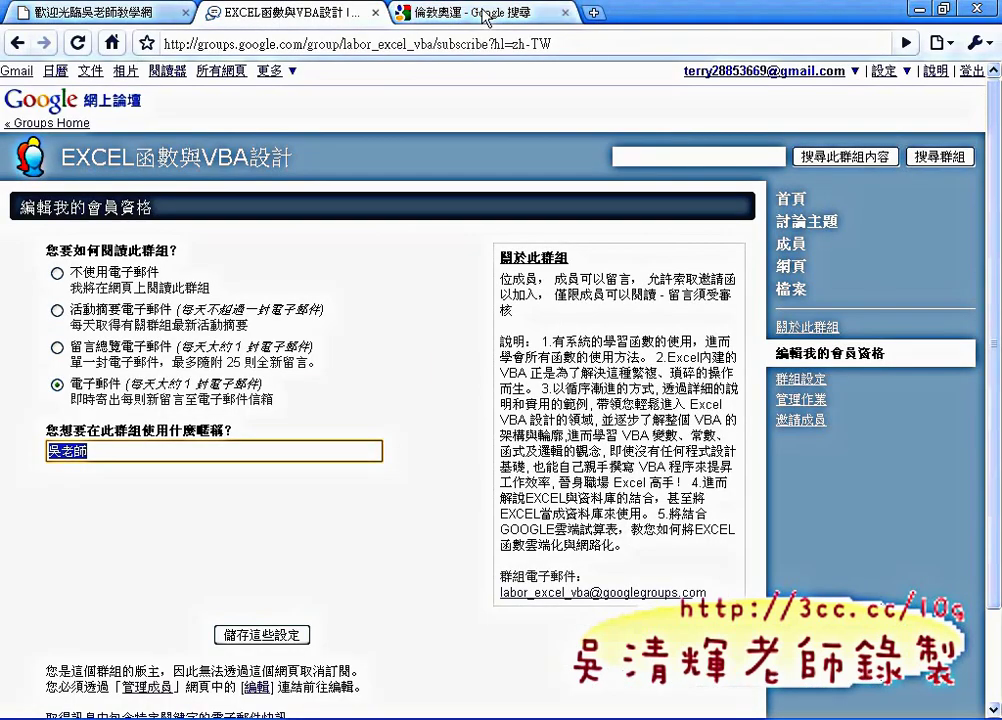
Find the London Olympics July 27 opening date in a Chrome news article, then return to Excel.
click(465, 28)
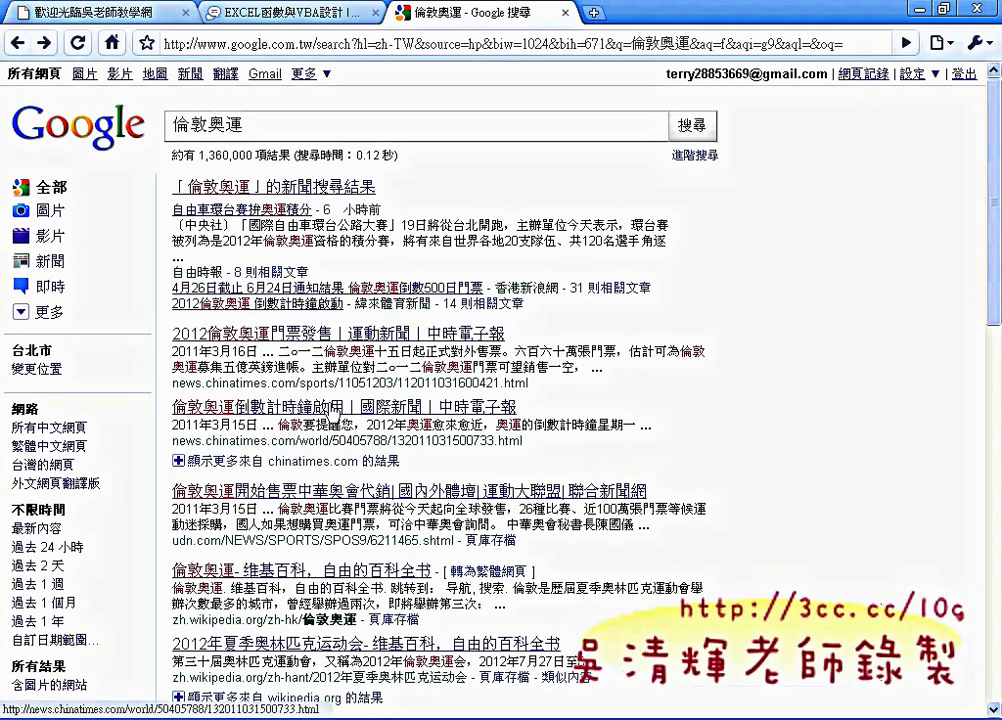
click(326, 414)
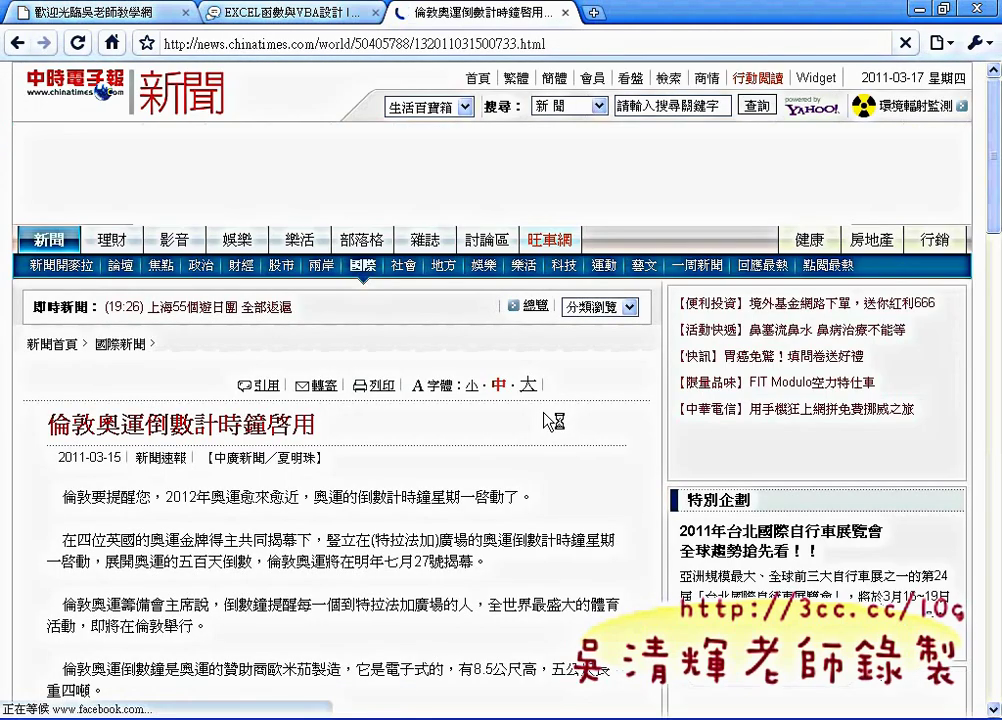
scroll(481, 384, down, 2)
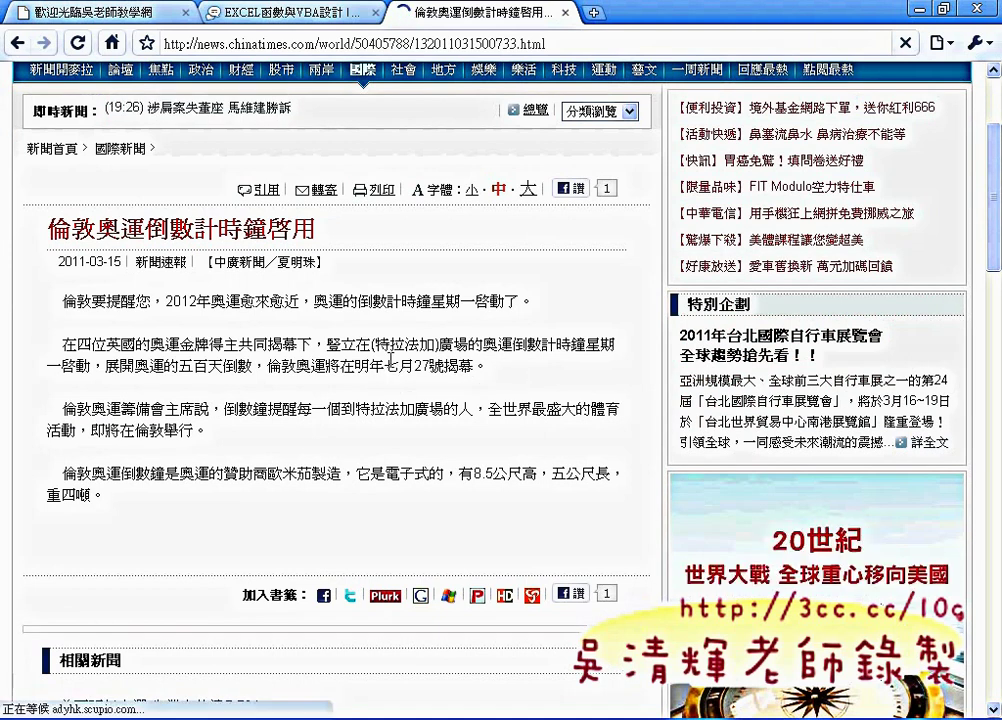
mouse_move(474, 366)
mouse_down()
mouse_move(370, 366)
mouse_move(386, 366)
mouse_up()
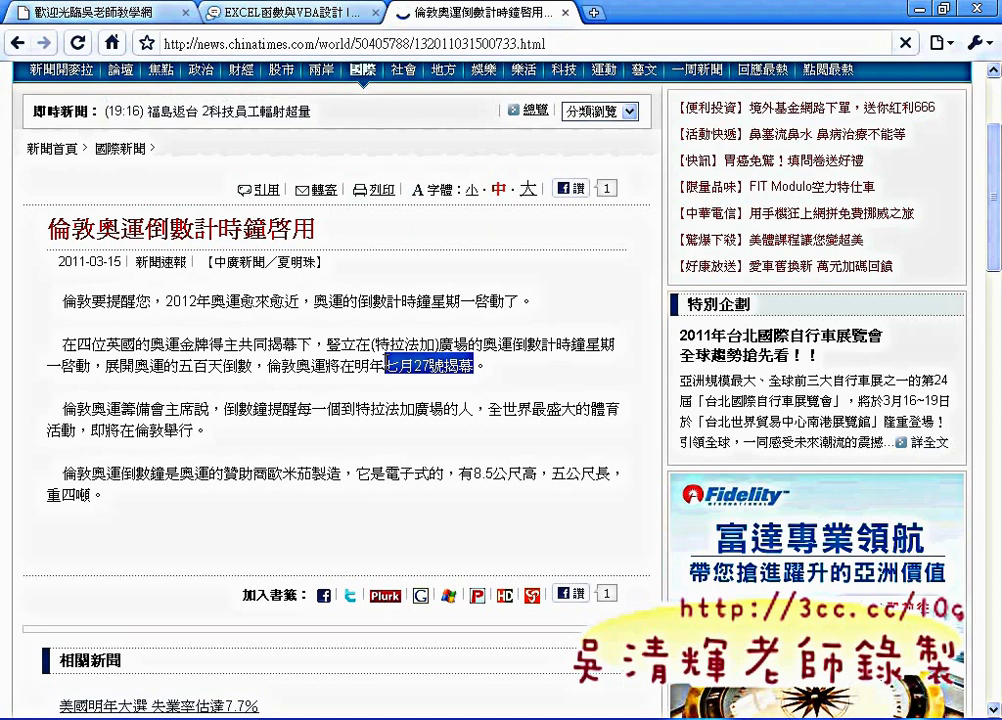
mouse_move(281, 70)
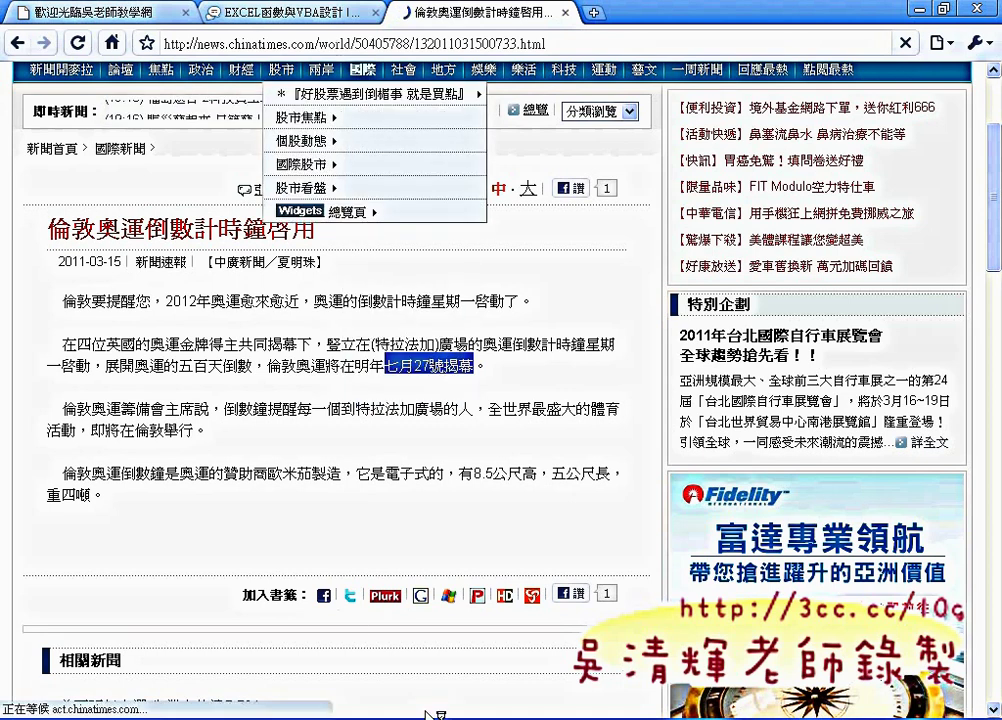
click(432, 716)
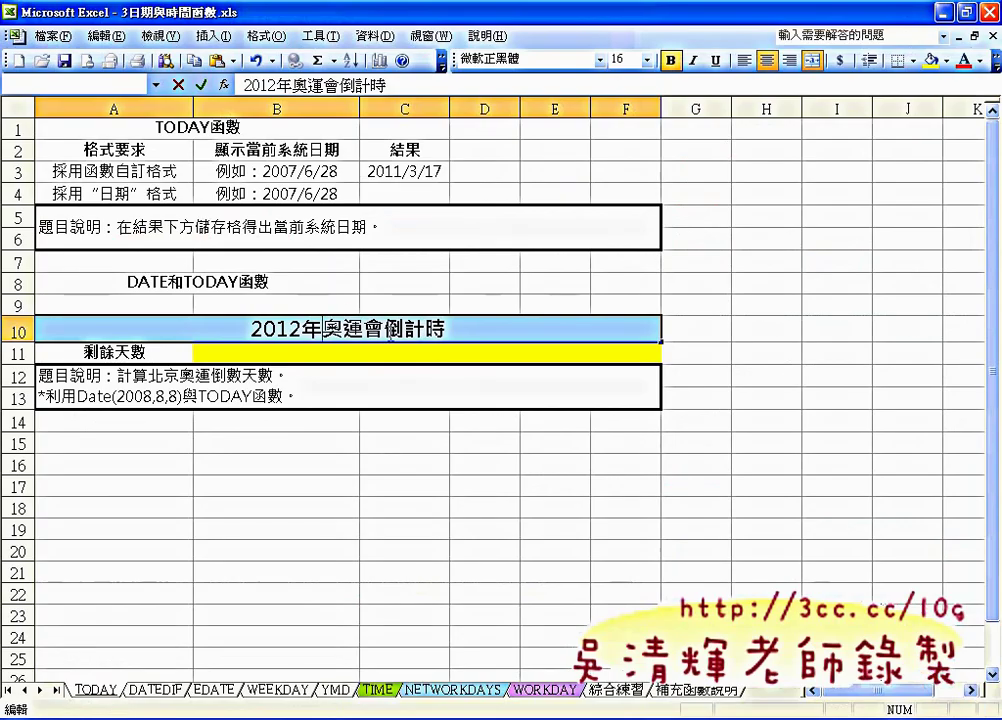
Insert 倫敦 after 2012年 in the A10 title using the Cangjie IME.
text(lx)
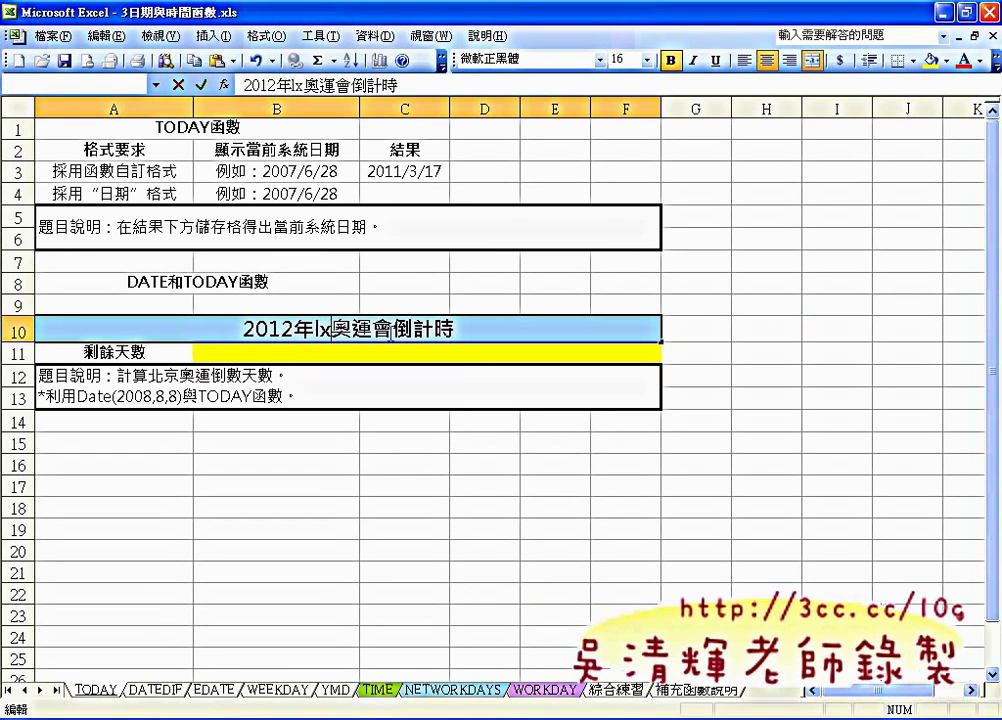
key(BackSpace)
key(BackSpace)
key(ctrl+space)
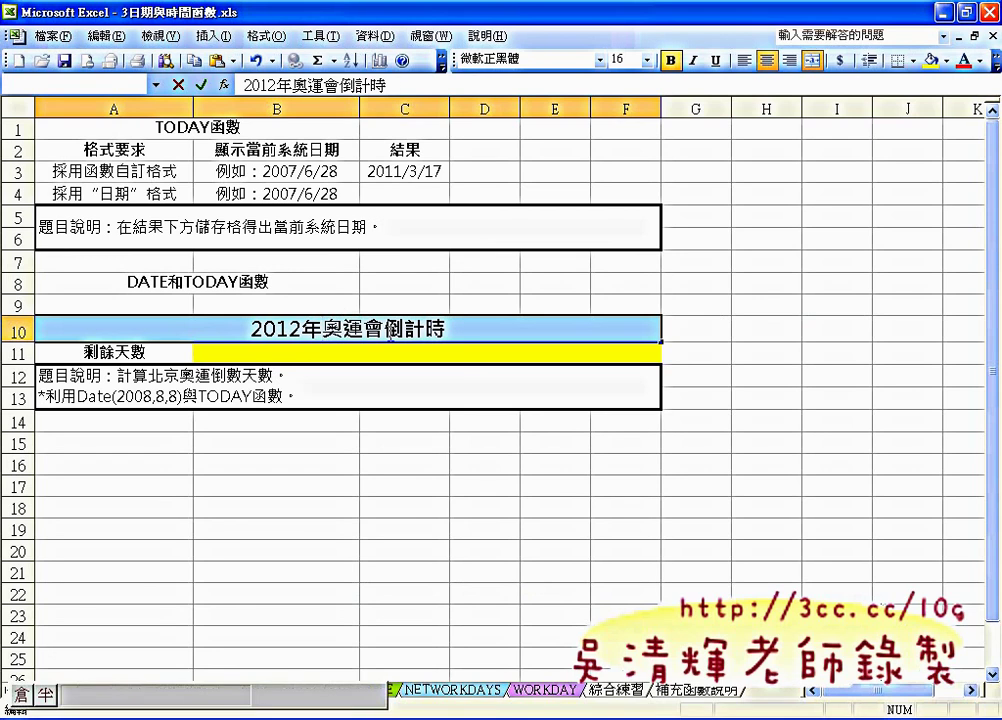
text(oomb)
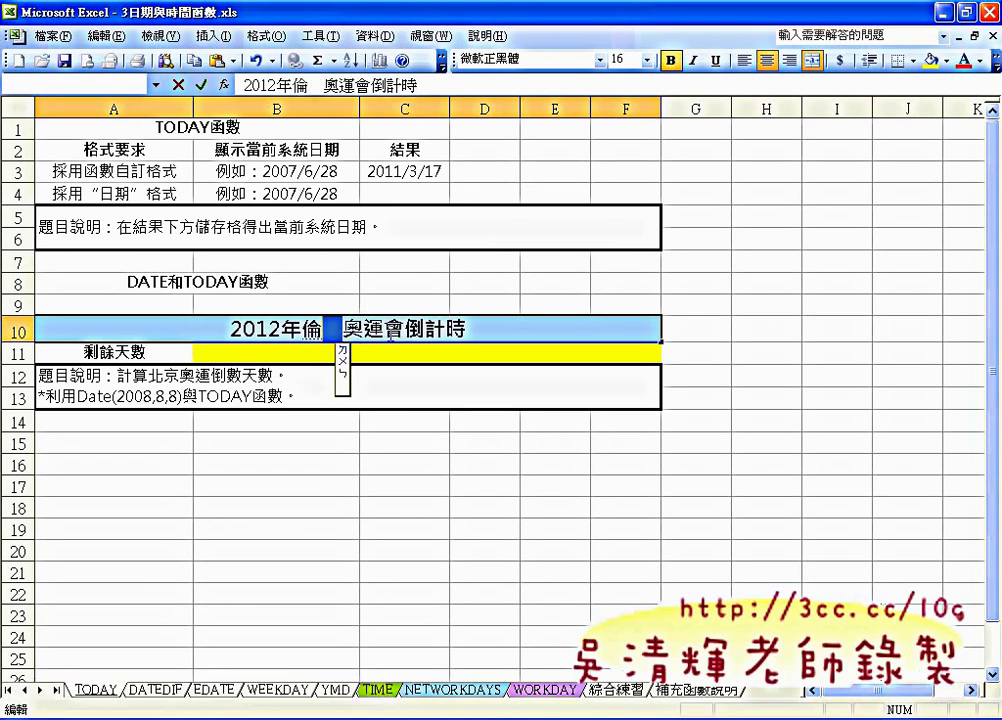
key(space)
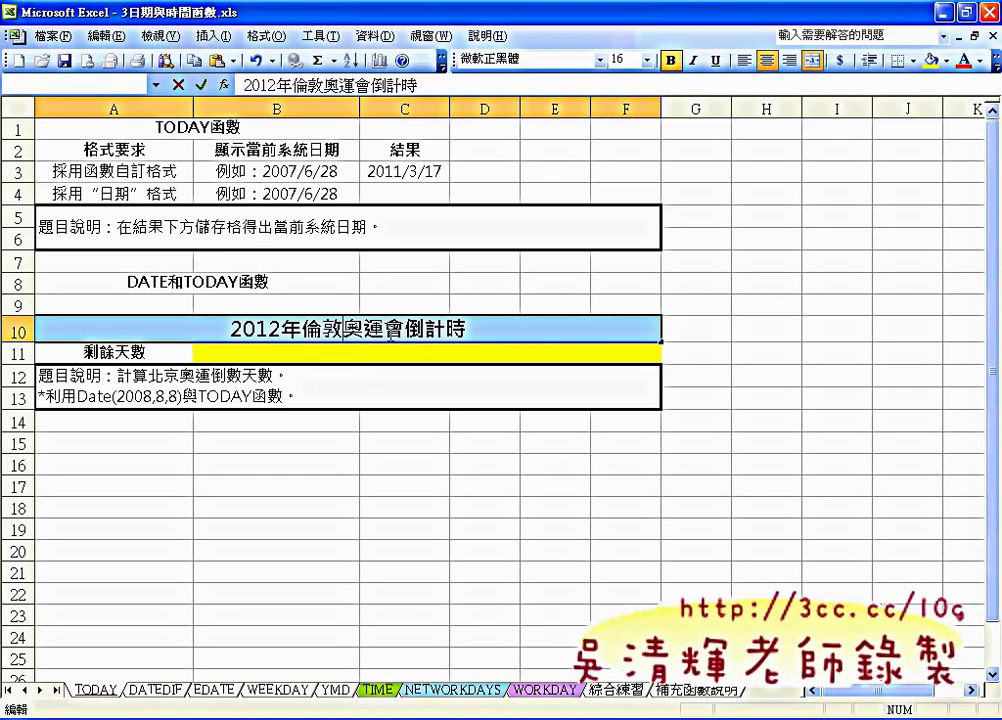
click(380, 352)
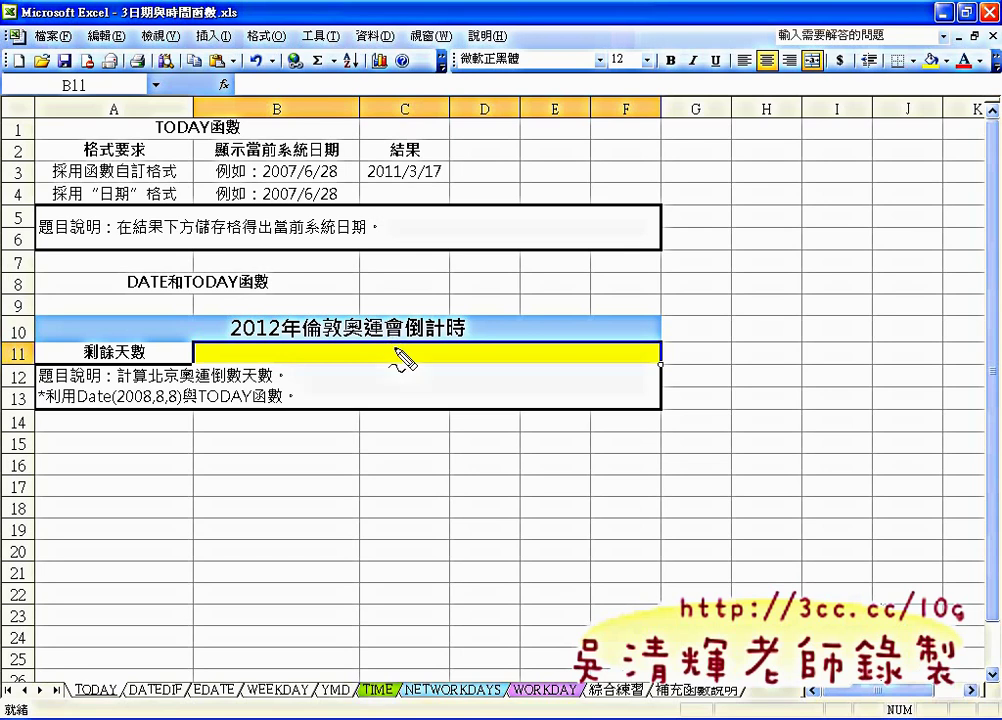
drag(76, 408, 112, 408)
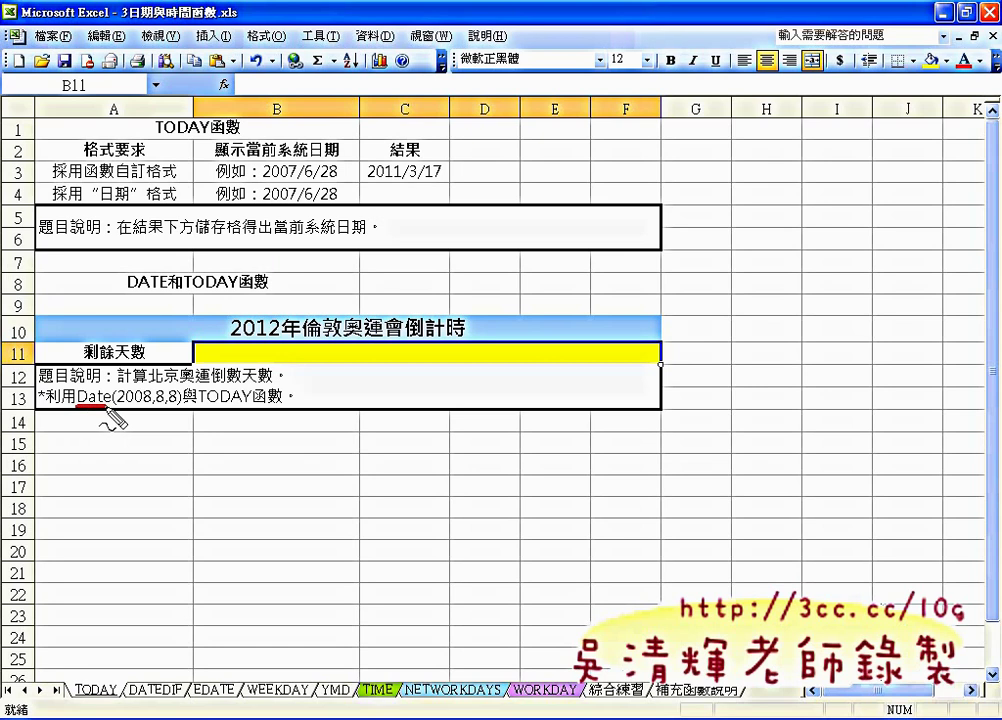
drag(199, 409, 247, 409)
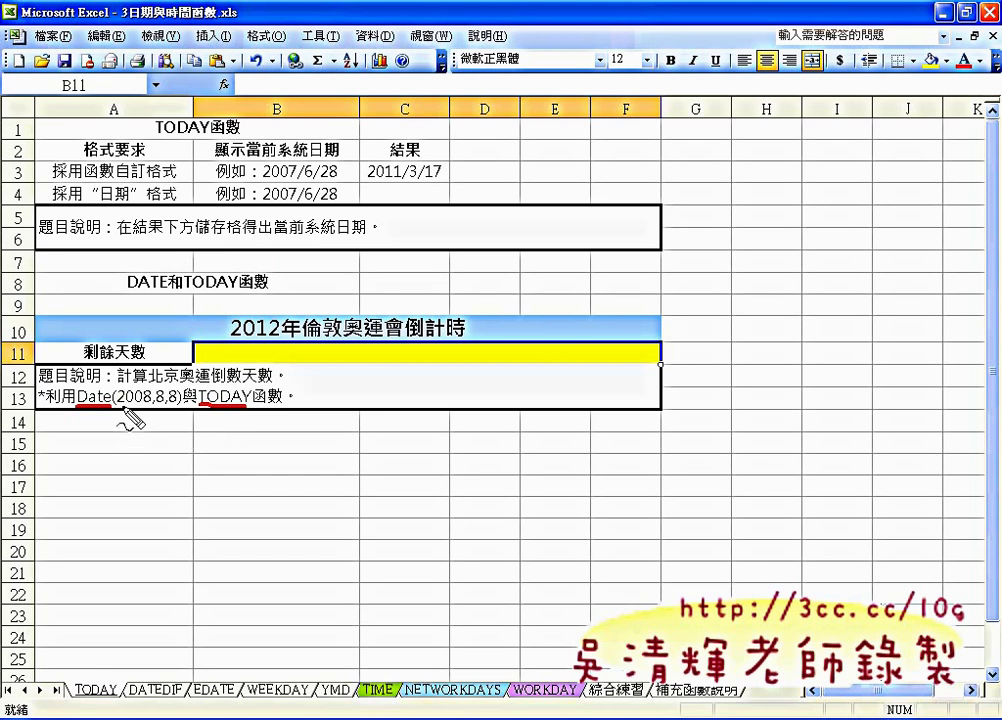
drag(122, 408, 170, 408)
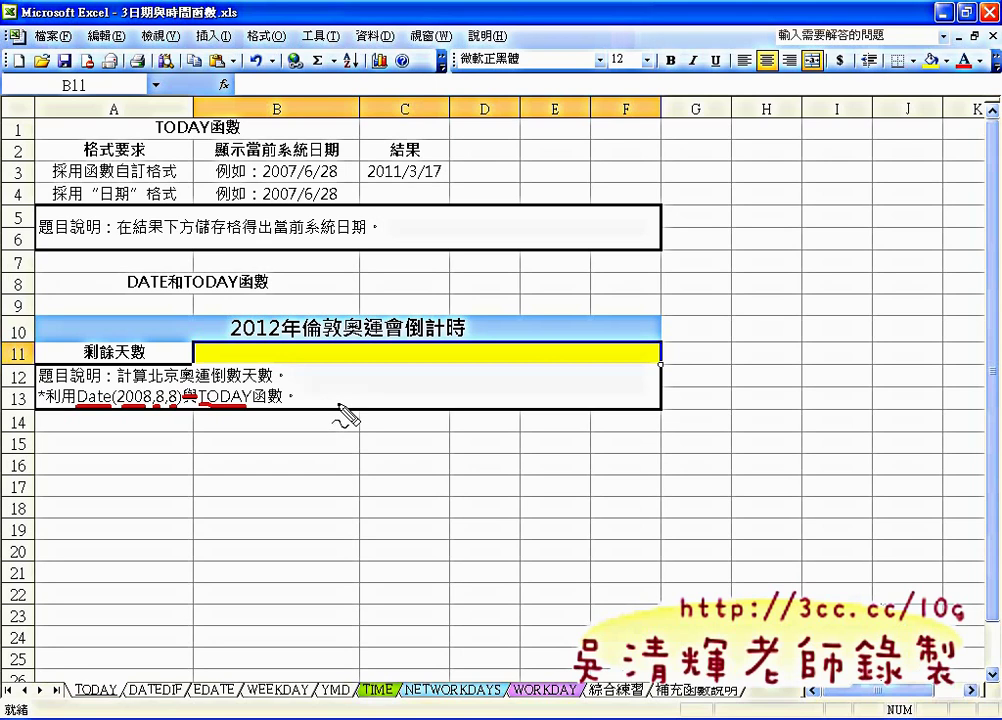
key(Escape)
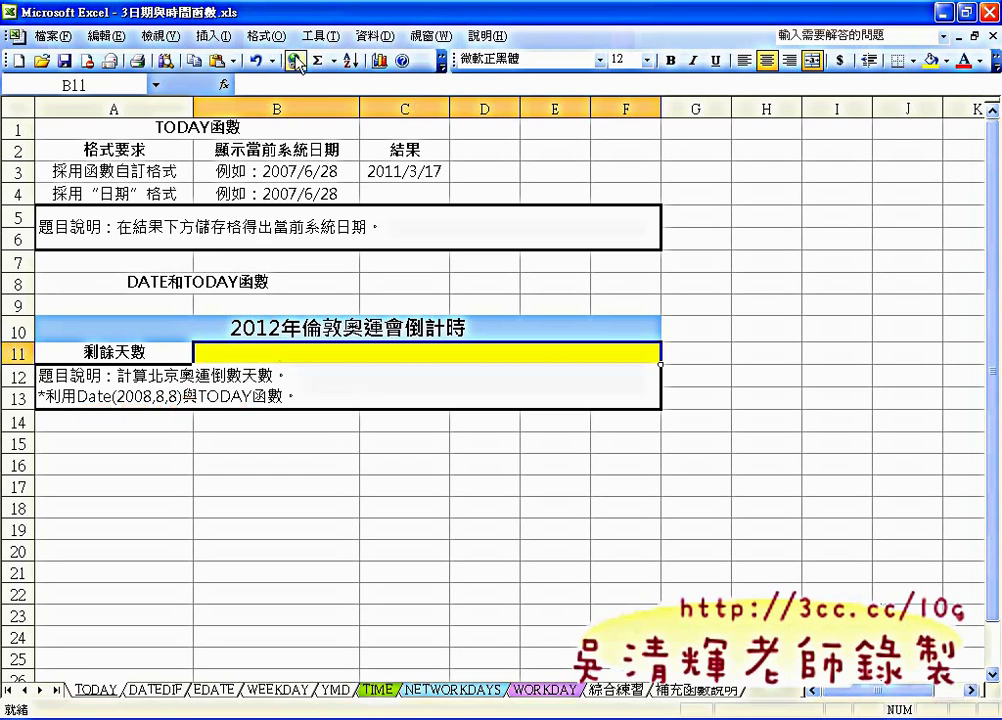
click(305, 83)
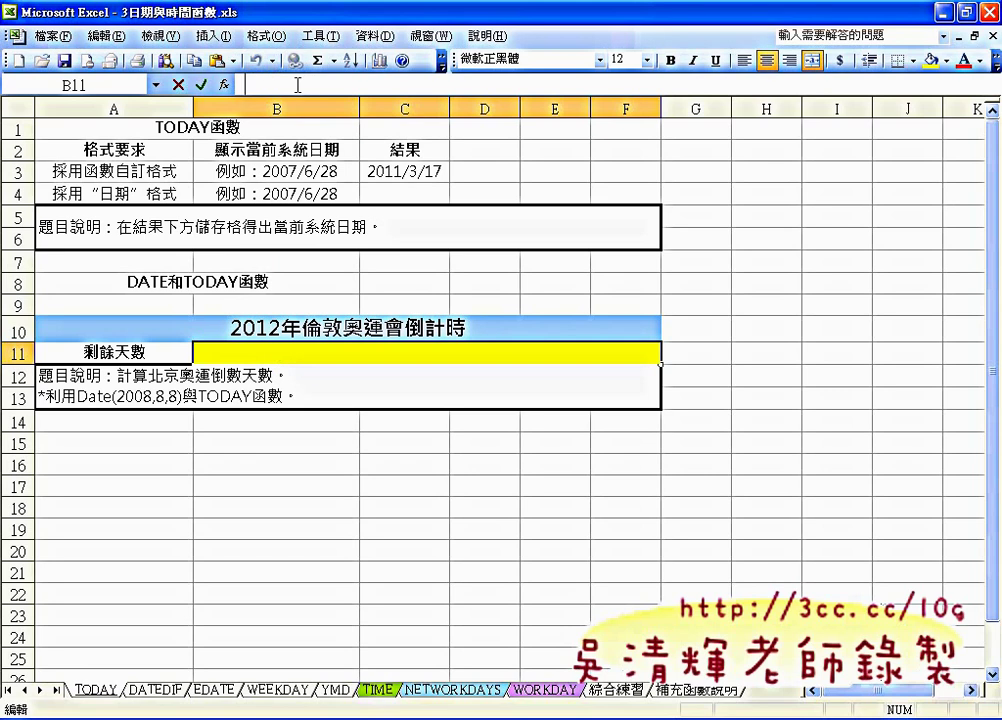
Pick the DATE function from the 日期及時間 category for cell B11.
click(224, 85)
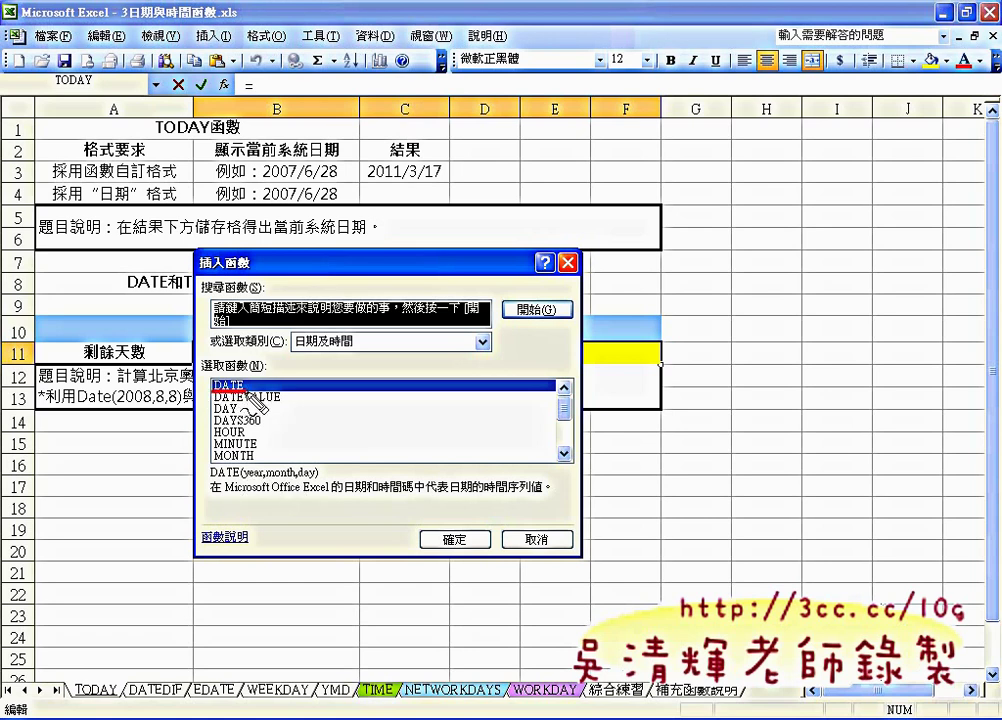
mouse_move(205, 377)
mouse_down()
mouse_move(212, 396)
mouse_move(185, 471)
mouse_up()
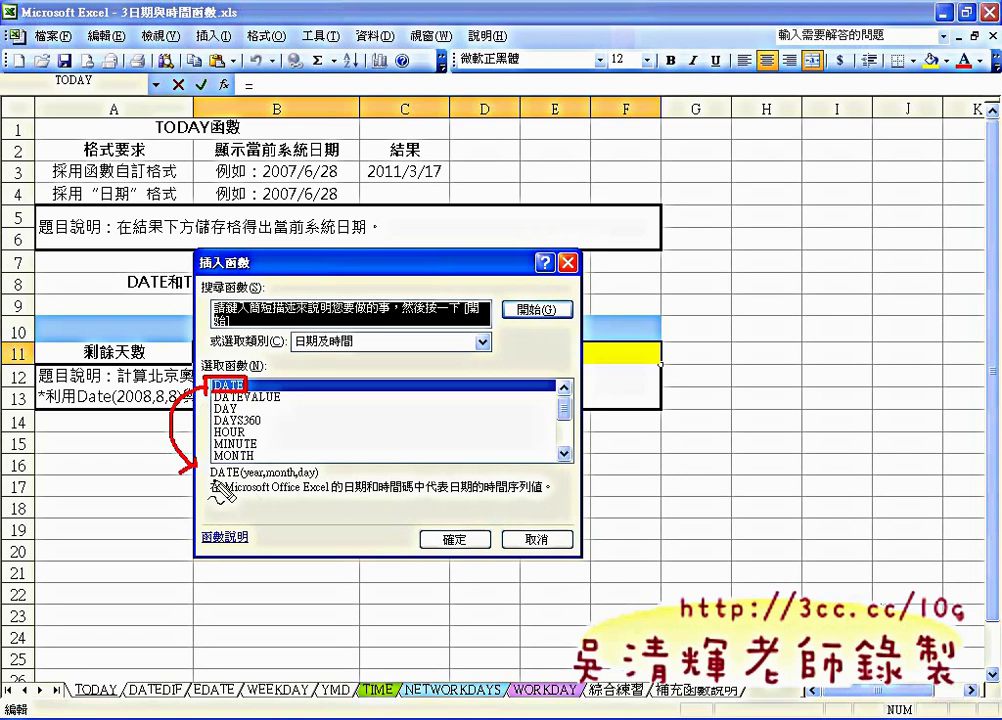
drag(210, 478, 320, 477)
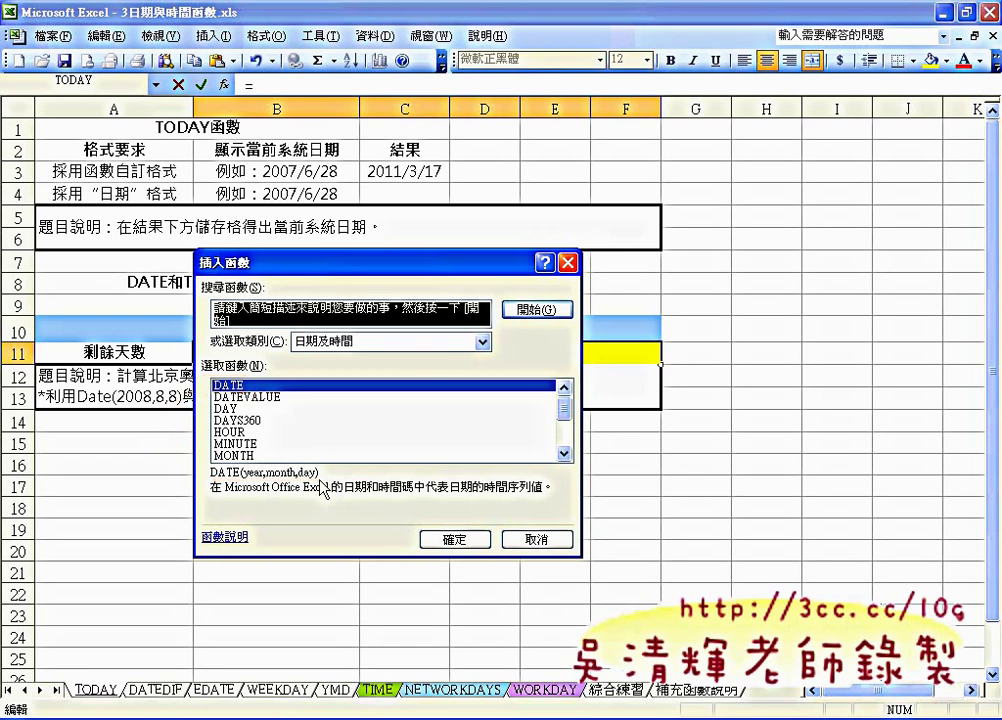
Enter DATE arguments year 2012, month 7 and day 27 for B11.
click(456, 540)
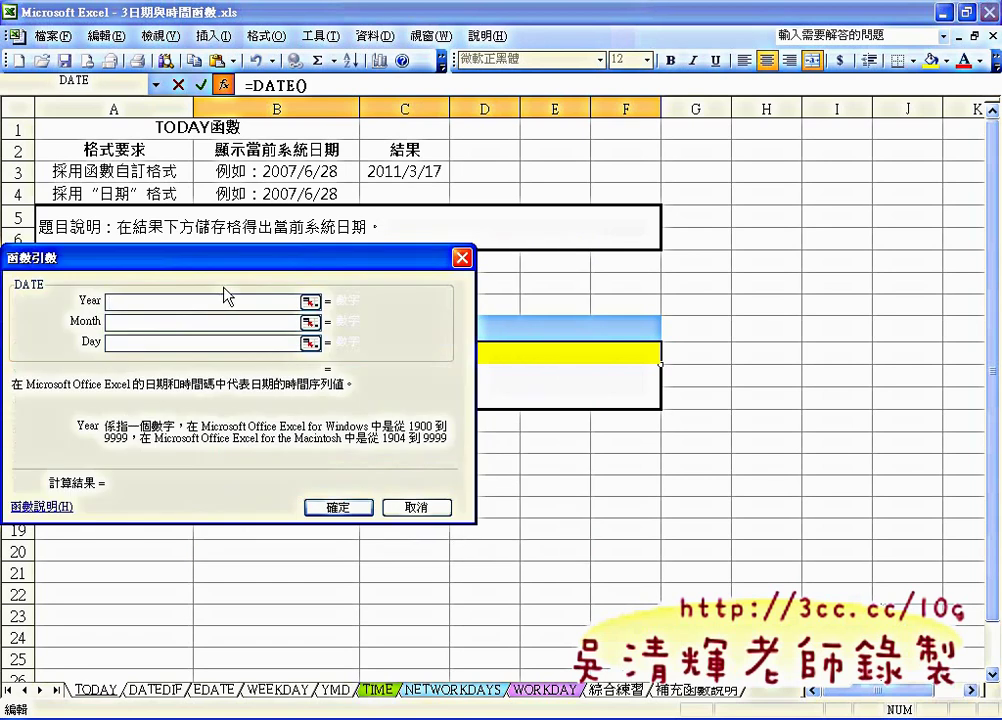
drag(222, 261, 314, 301)
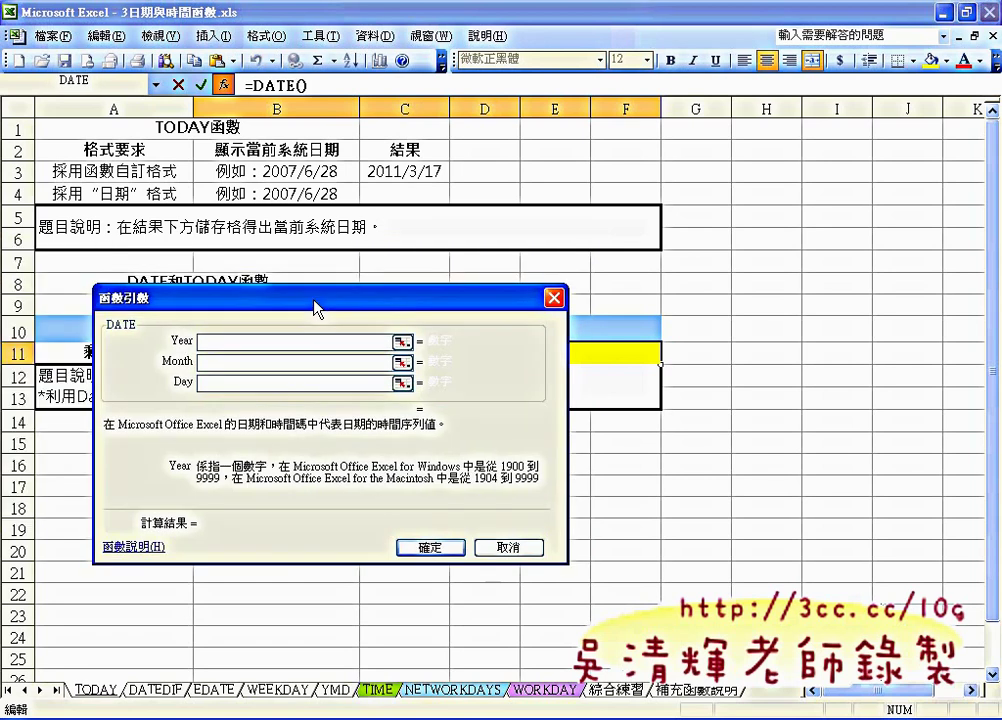
text(2012)
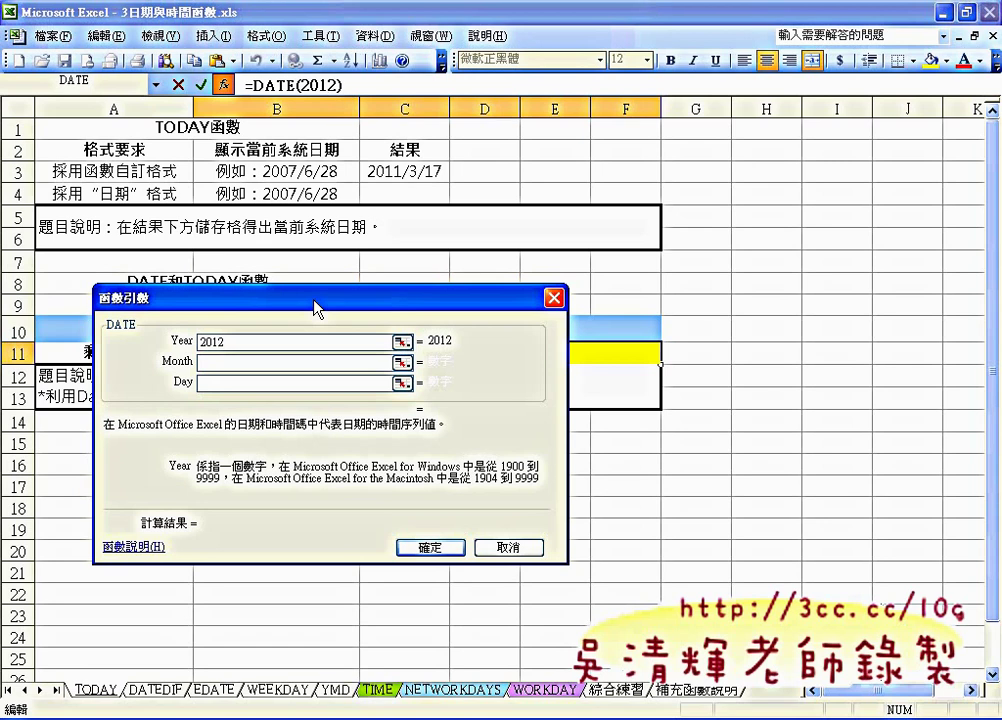
key(Tab)
text(7)
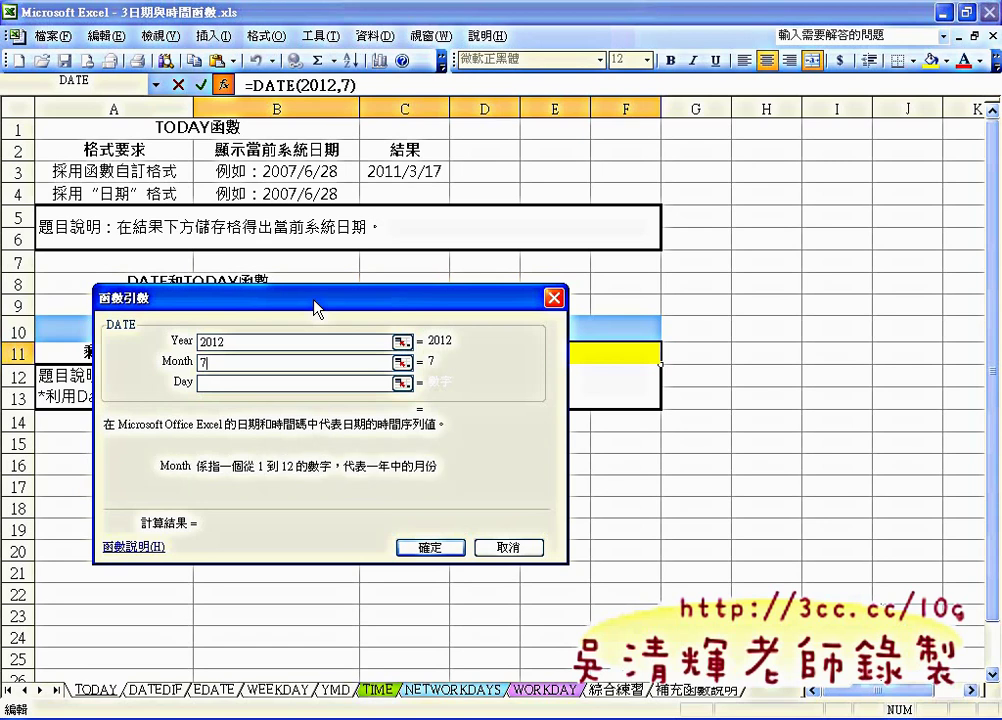
key(Tab)
text(27)
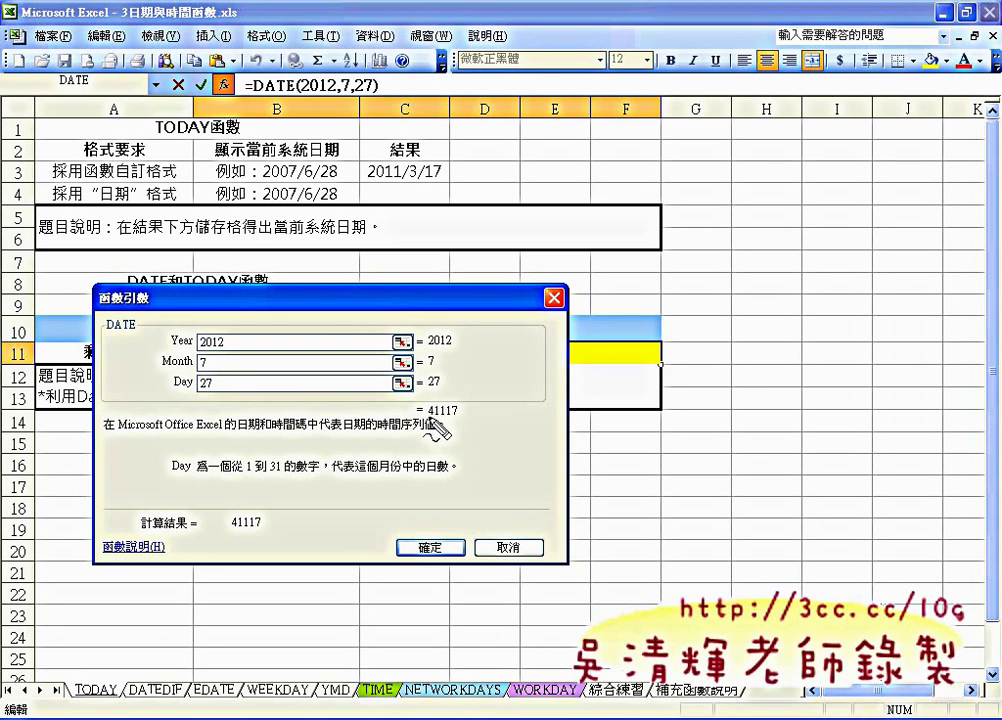
drag(429, 418, 459, 420)
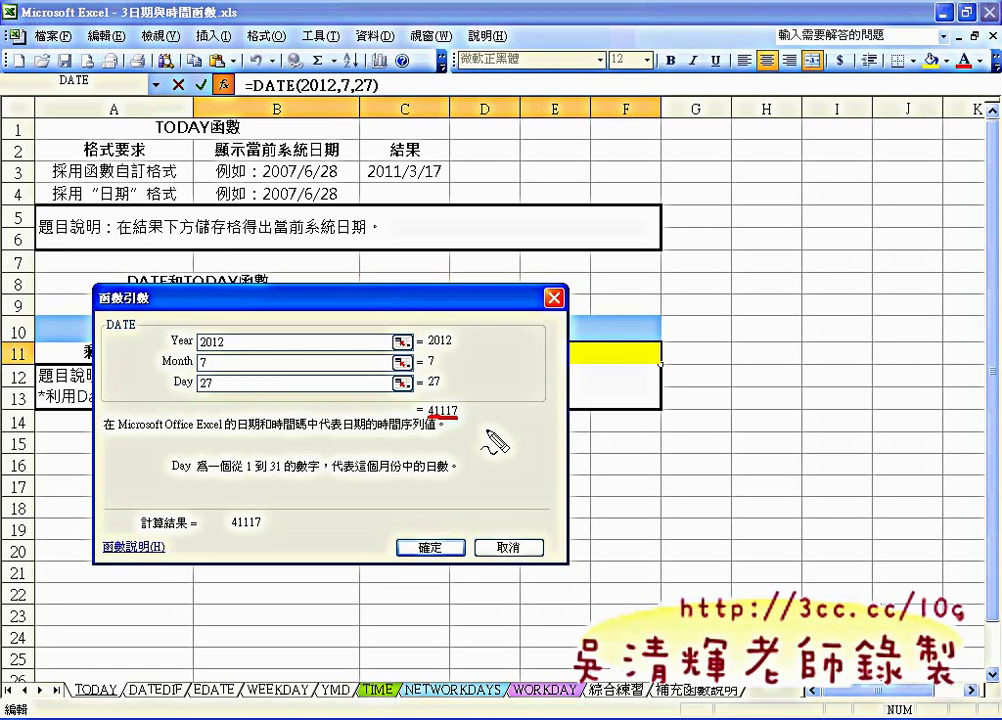
Try the DATE arguments 2011, 3, 17 as a test date.
key(Escape)
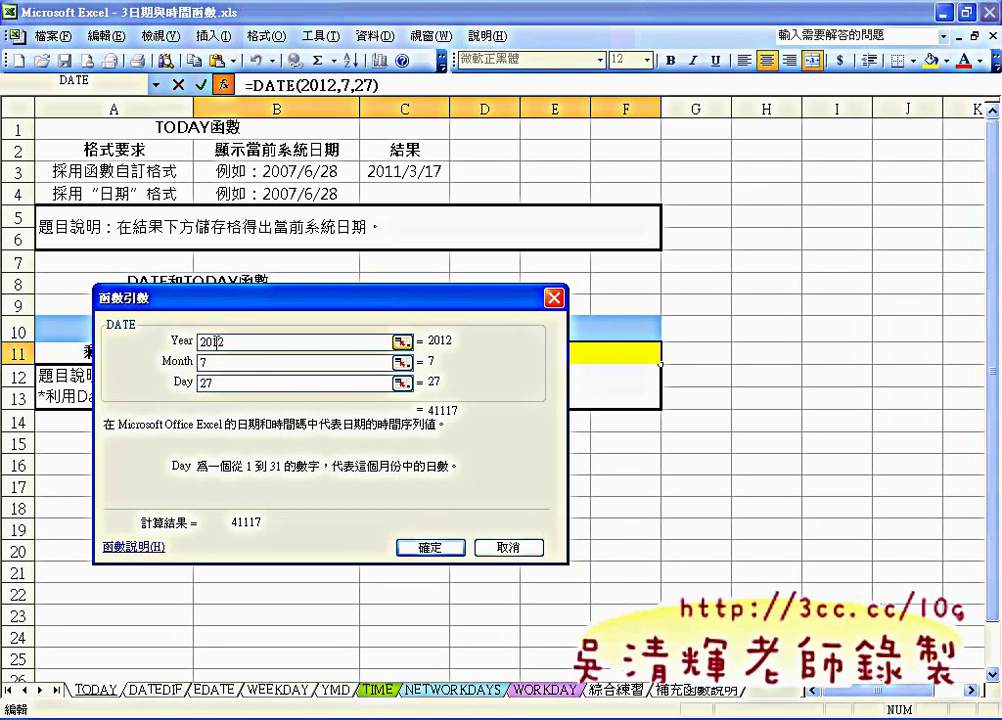
key(shift+Tab)
key(shift+Tab)
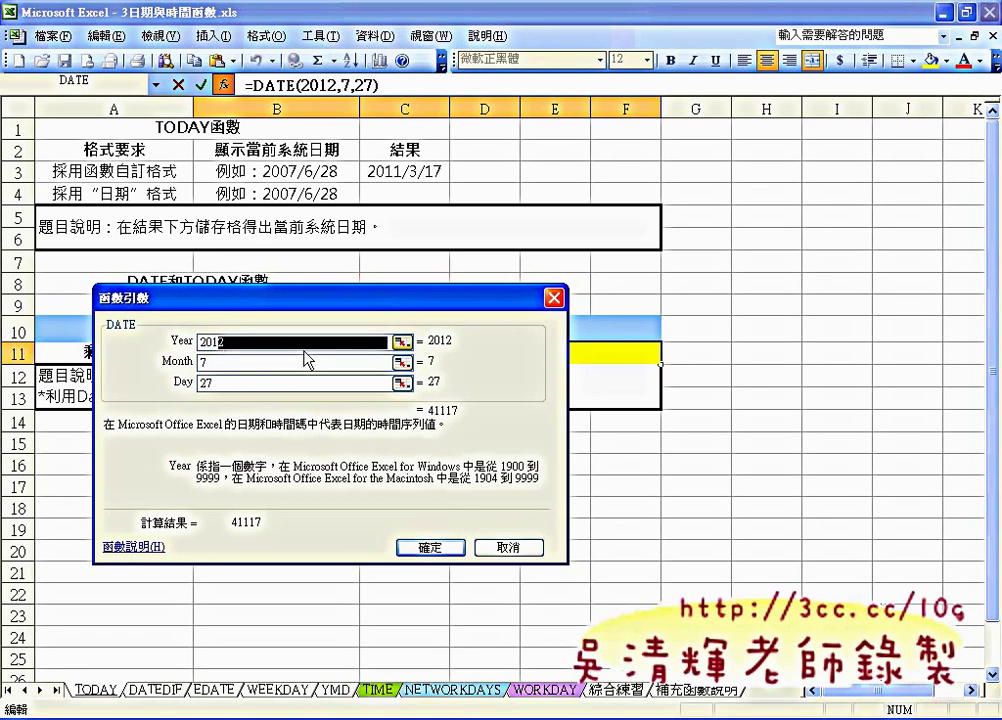
text(2011)
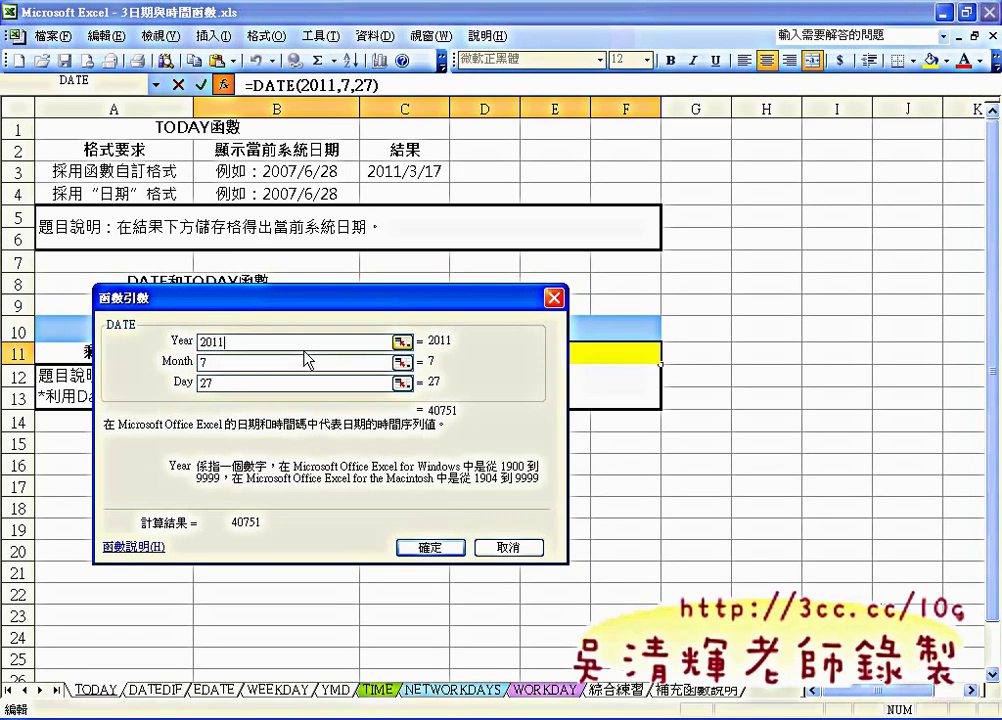
key(Tab)
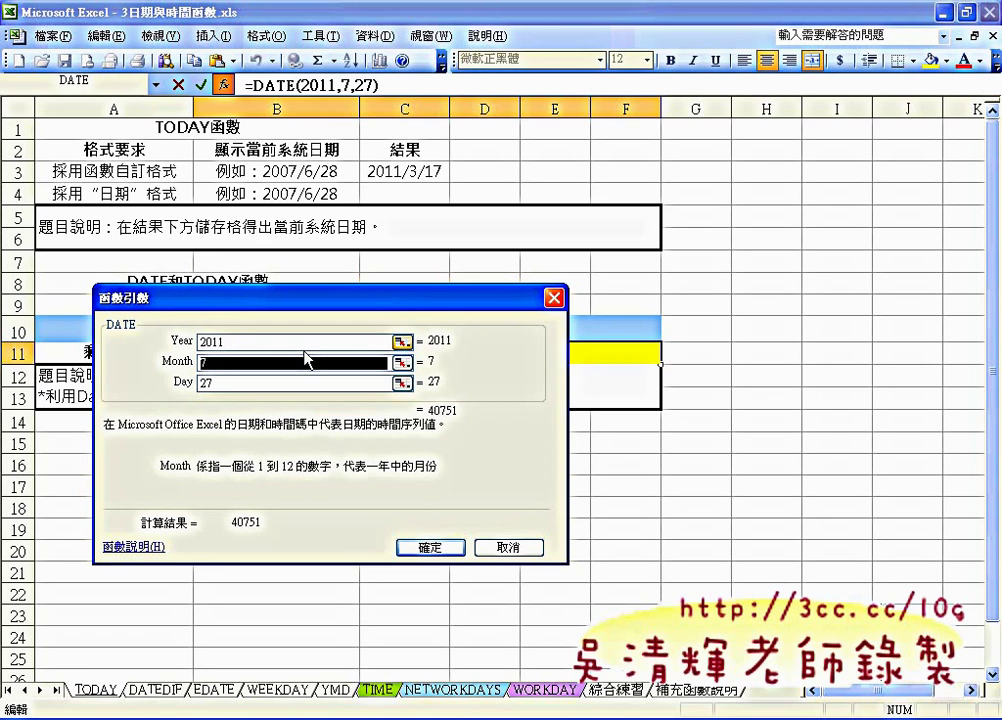
text(3)
key(Tab)
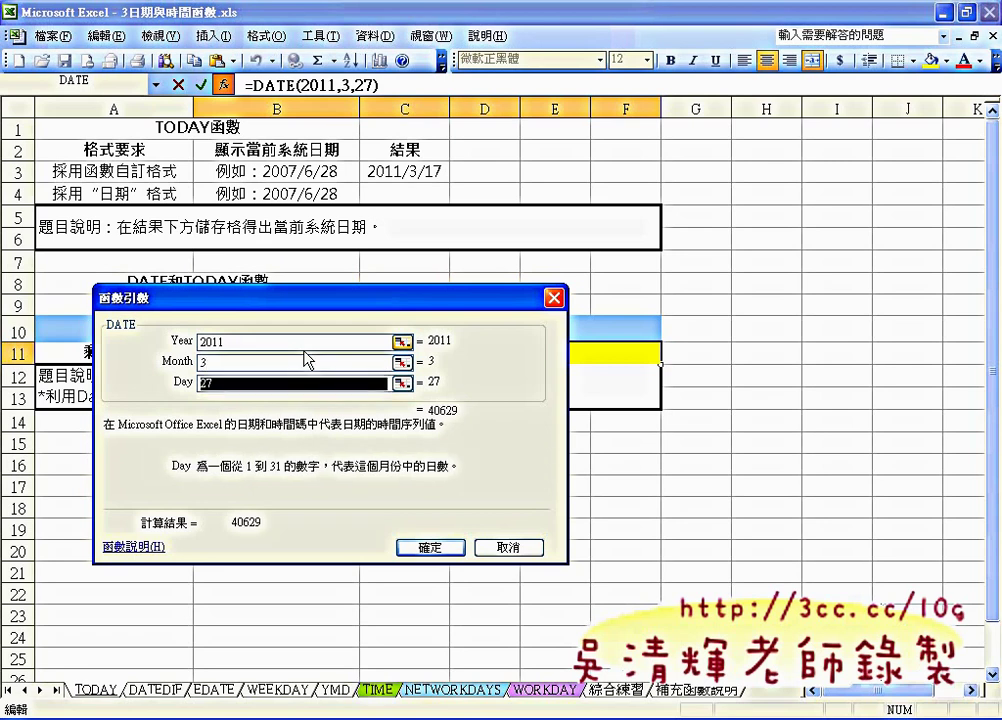
text(17)
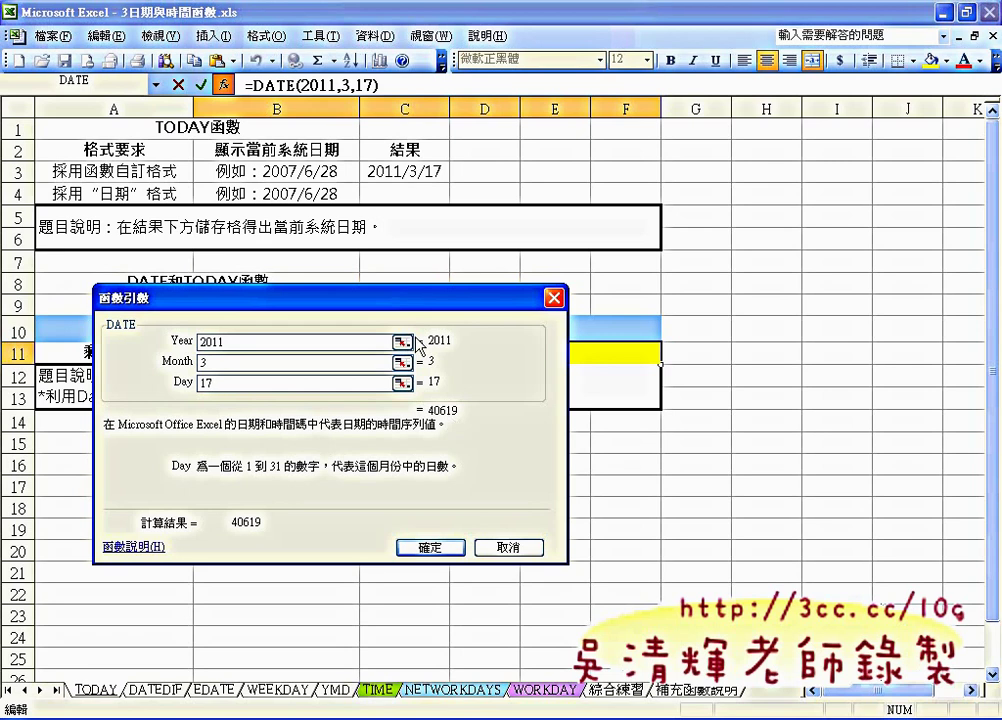
Change the DATE arguments back to year 2012, month 7, day 27.
double_click(237, 343)
text(12)
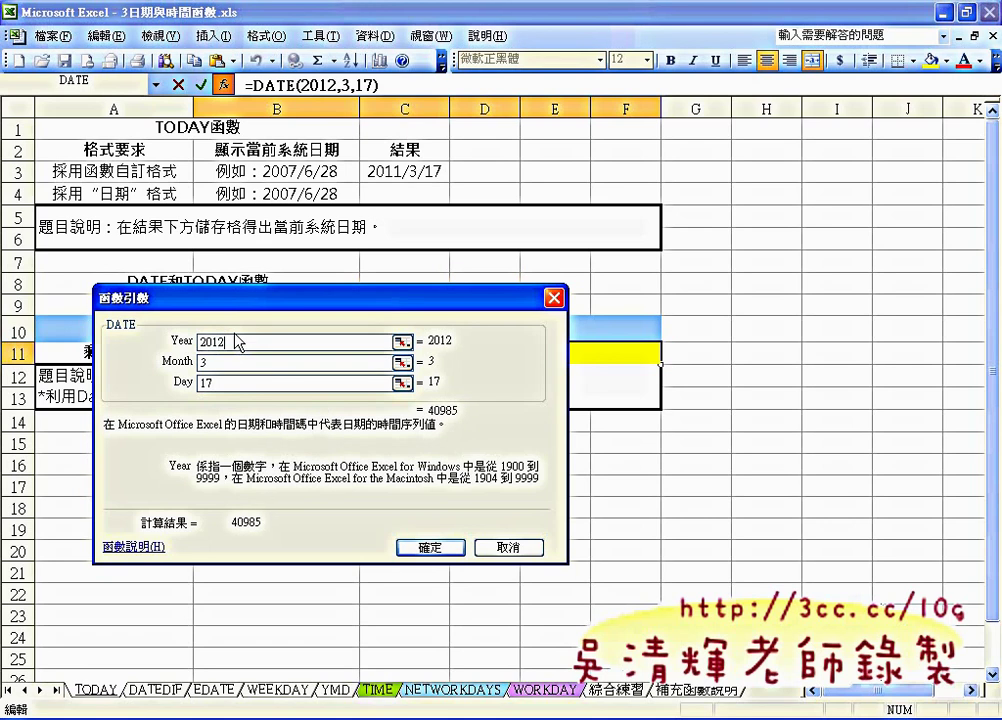
key(Tab)
text(7)
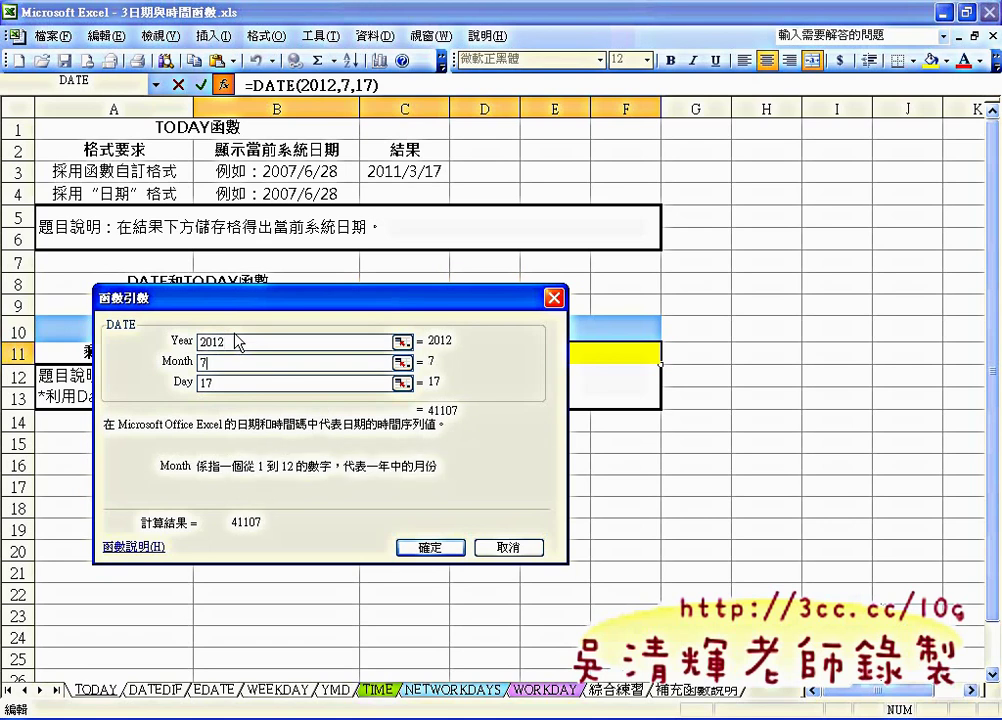
key(Tab)
text(27)
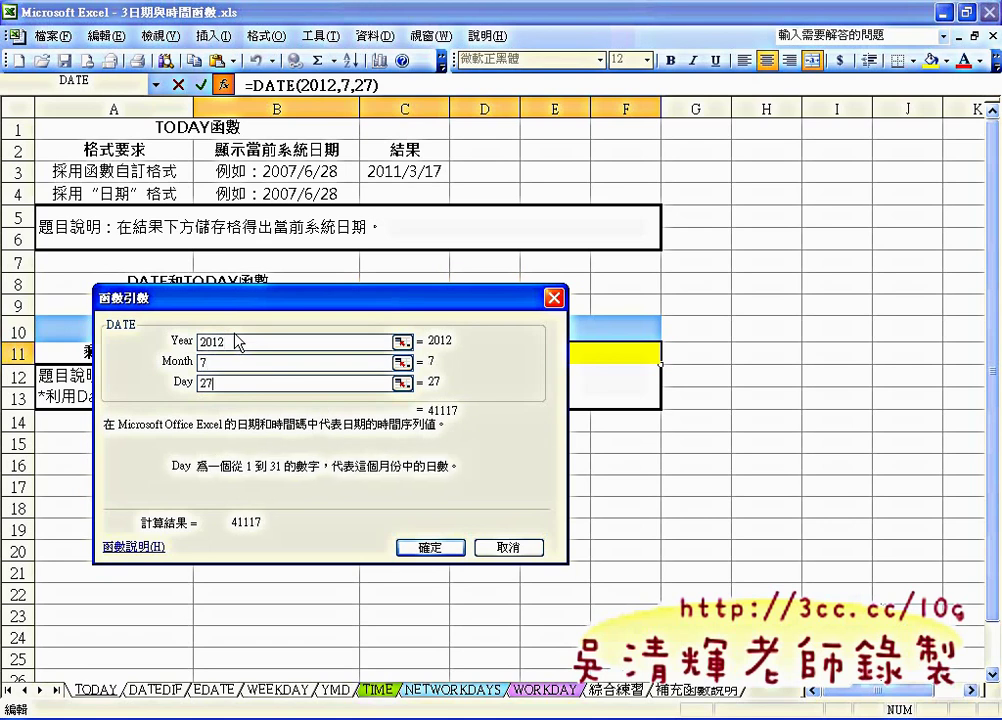
Complete B11 as =DATE(2012,7,27)-TODAY(), taking TODAY from the recent-functions list.
click(443, 545)
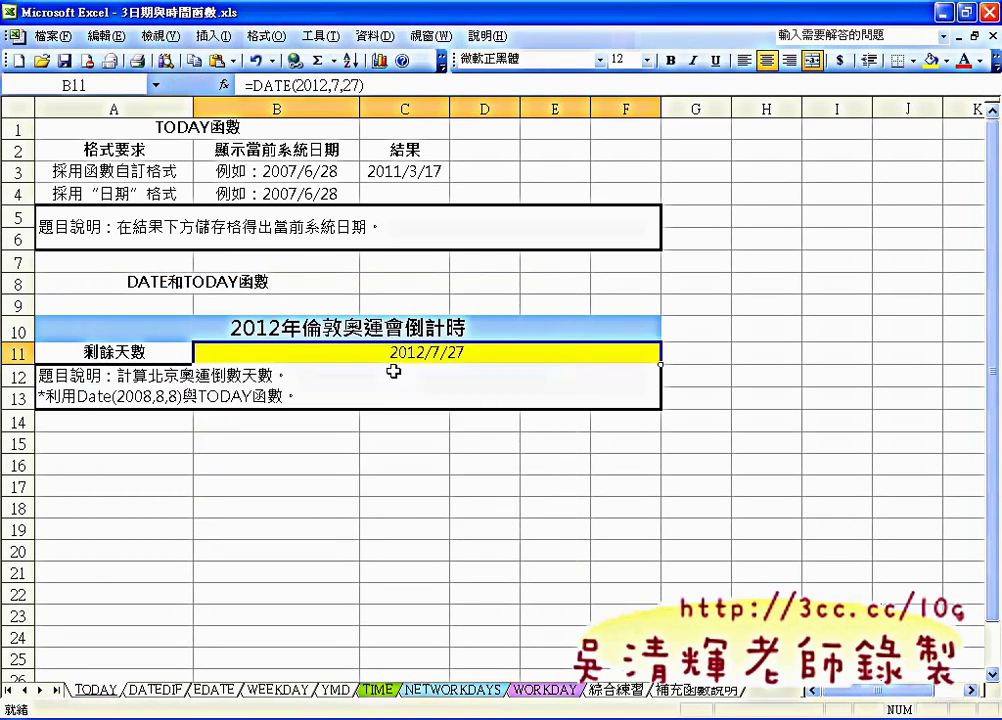
click(385, 87)
text(-)
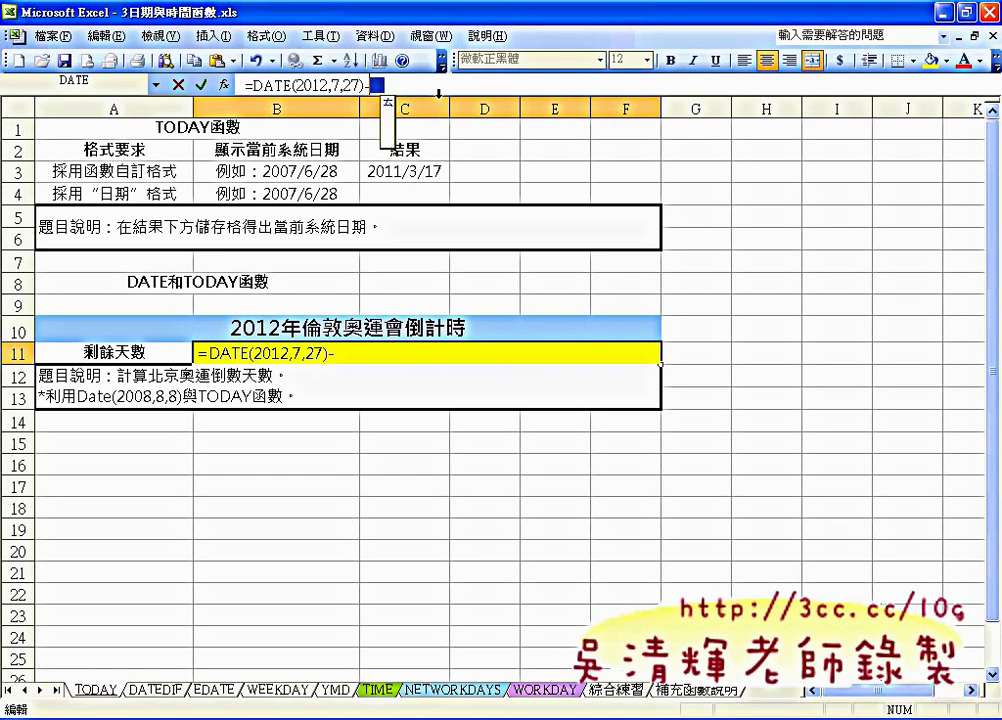
text(to)
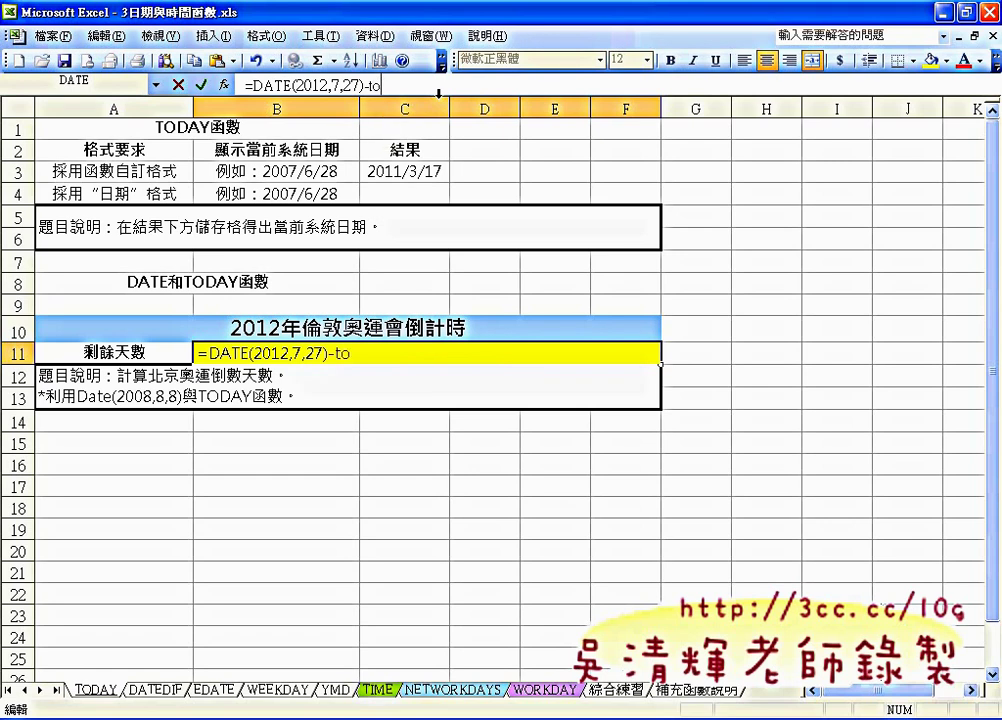
text(da)
key(BackSpace)
key(BackSpace)
key(BackSpace)
key(BackSpace)
click(156, 88)
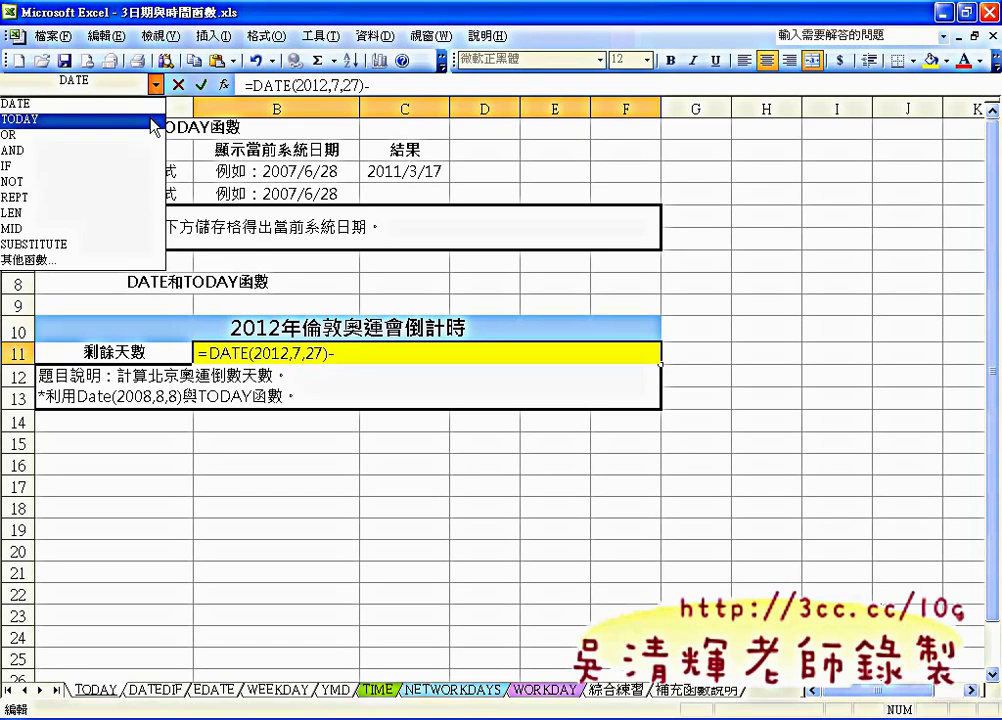
click(153, 120)
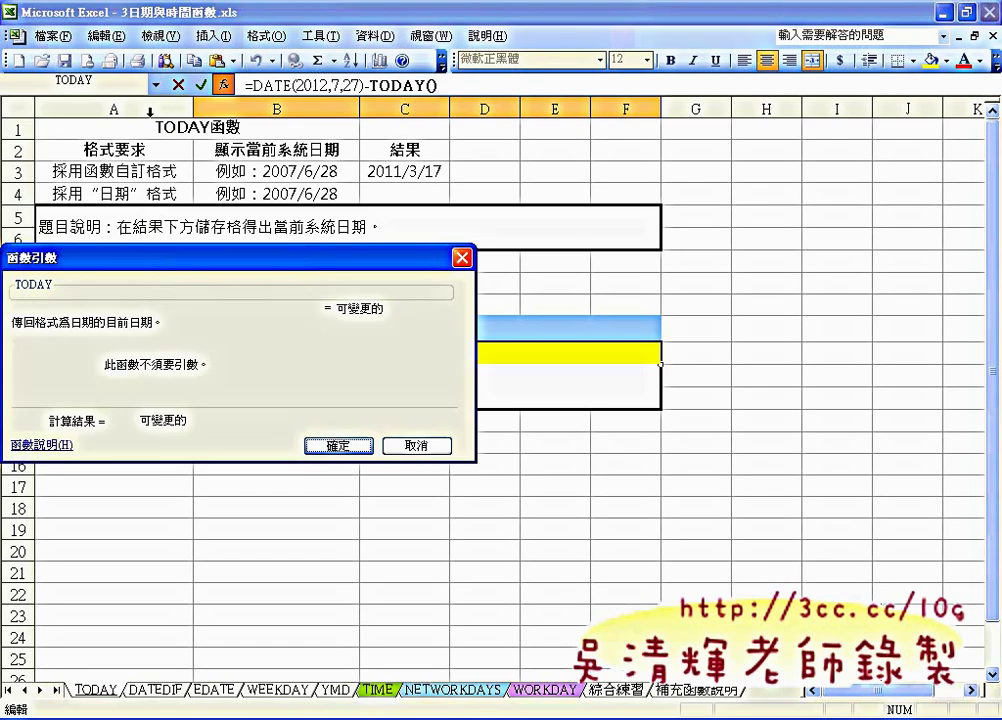
click(340, 447)
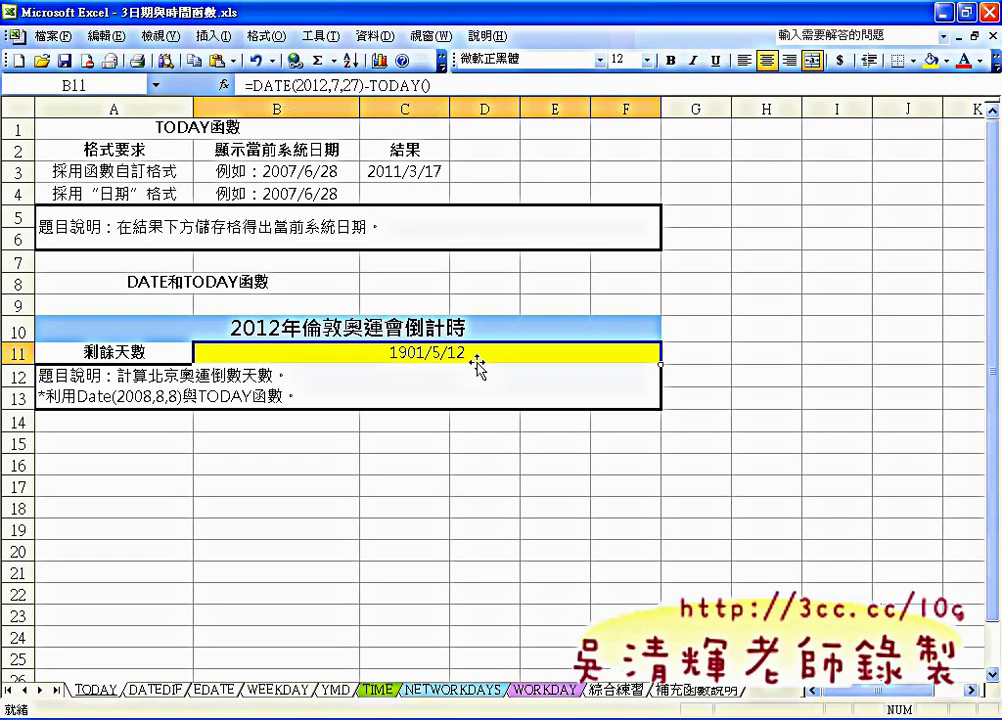
click(470, 303)
Format B11 as a Number with 0 decimal places so it shows 498.
click(445, 350)
click(276, 43)
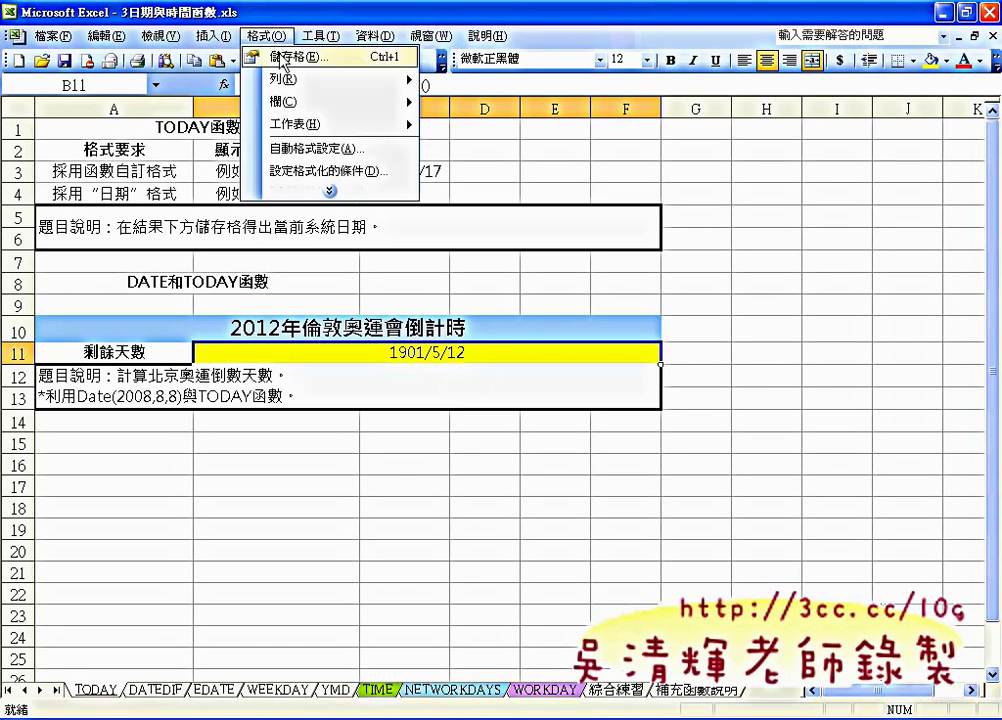
click(282, 60)
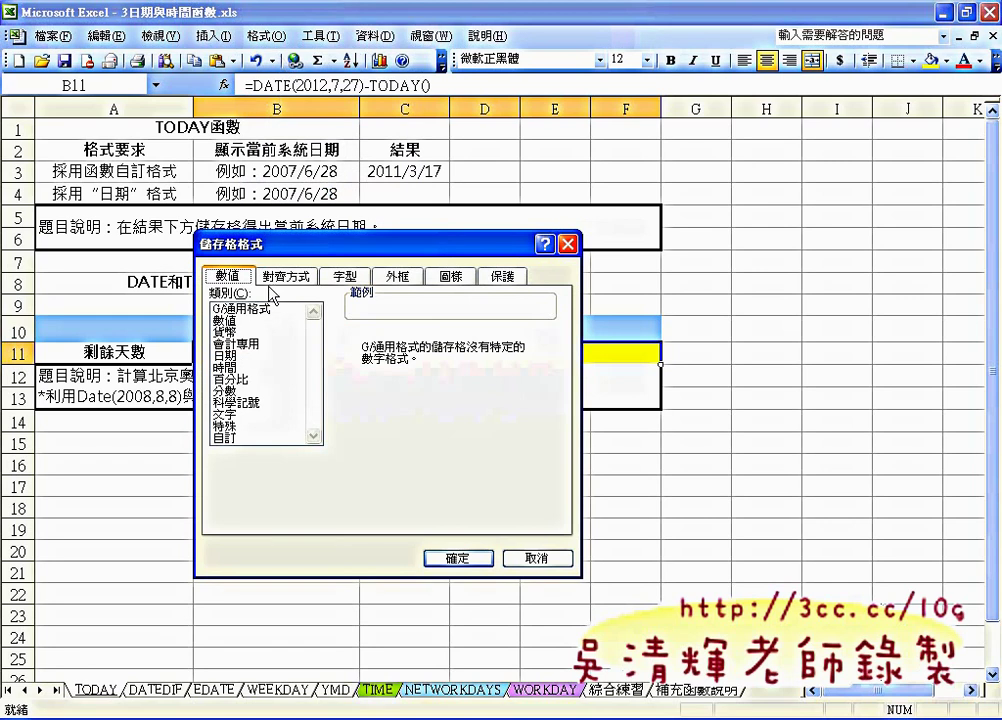
click(250, 311)
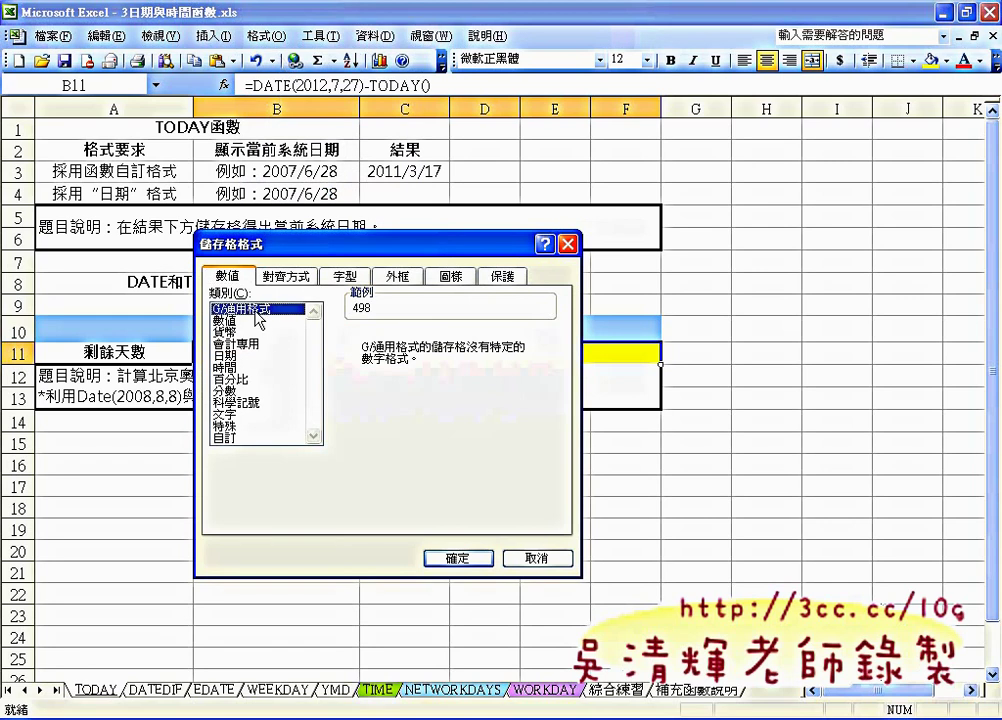
click(249, 320)
double_click(498, 342)
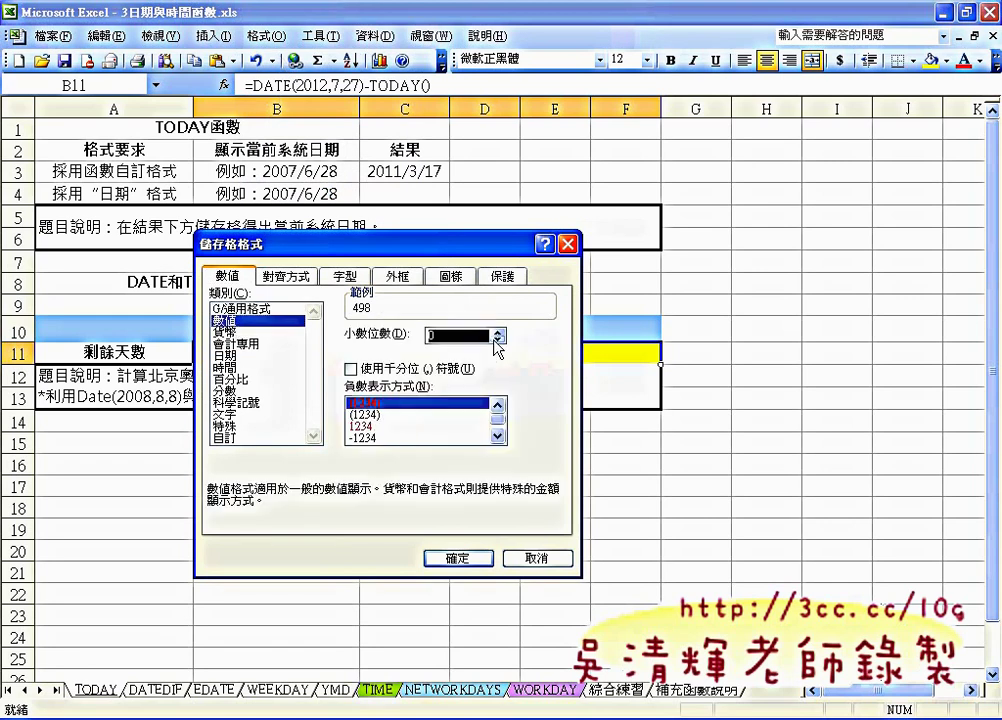
click(463, 558)
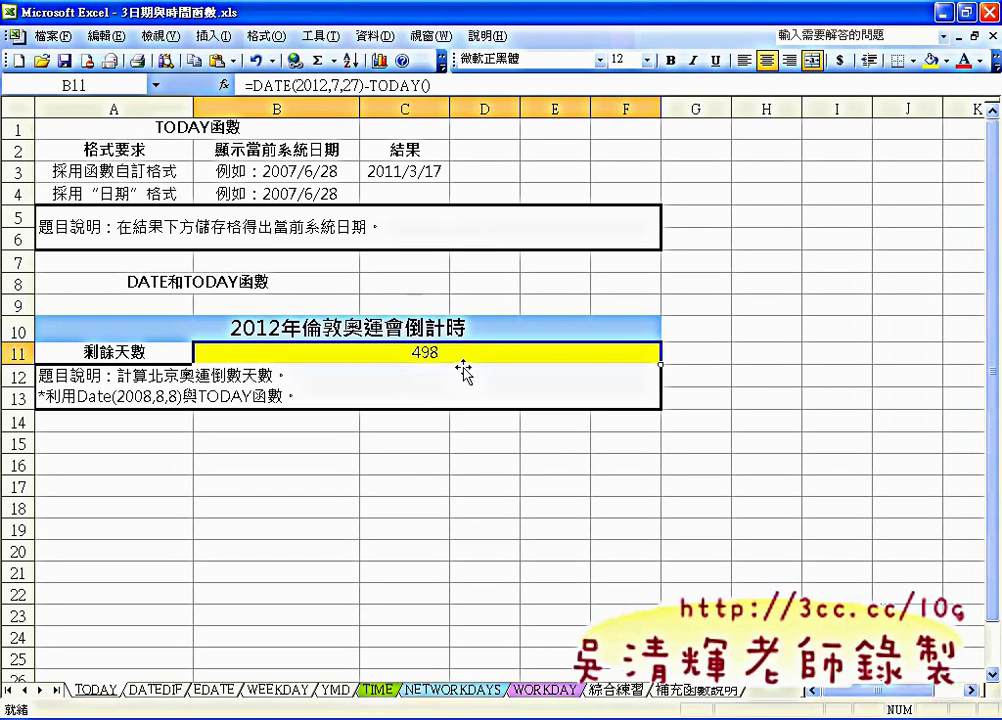
Append &"天" to the B11 countdown formula so the cell displays 498天.
click(468, 82)
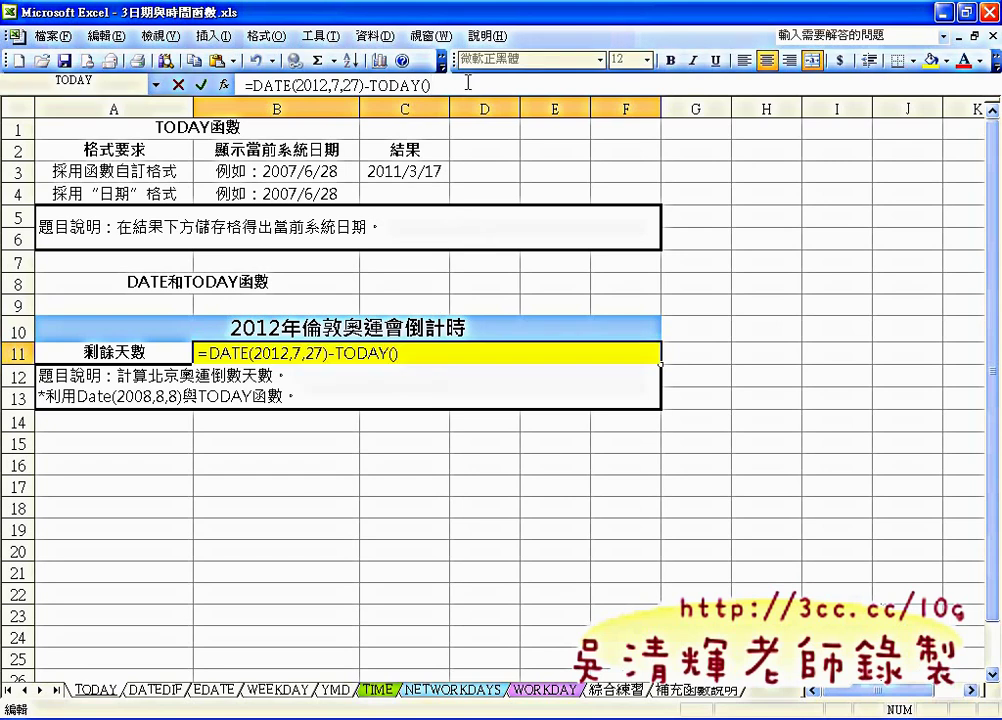
text(&)
text(")
text(")
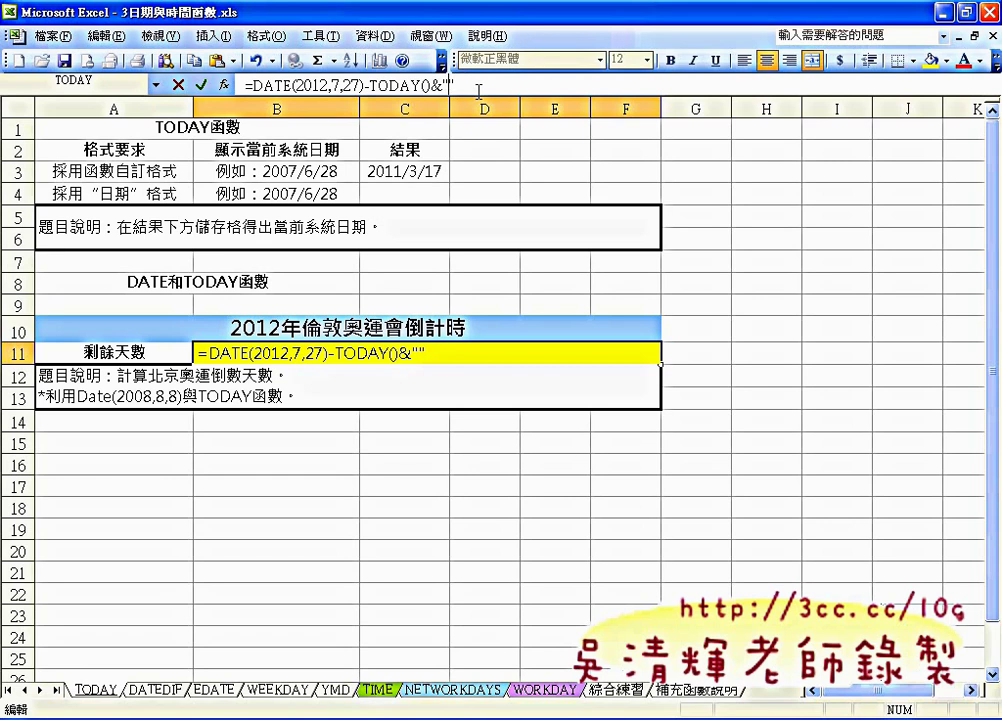
text(t)
key(BackSpace)
text(天)
click(203, 85)
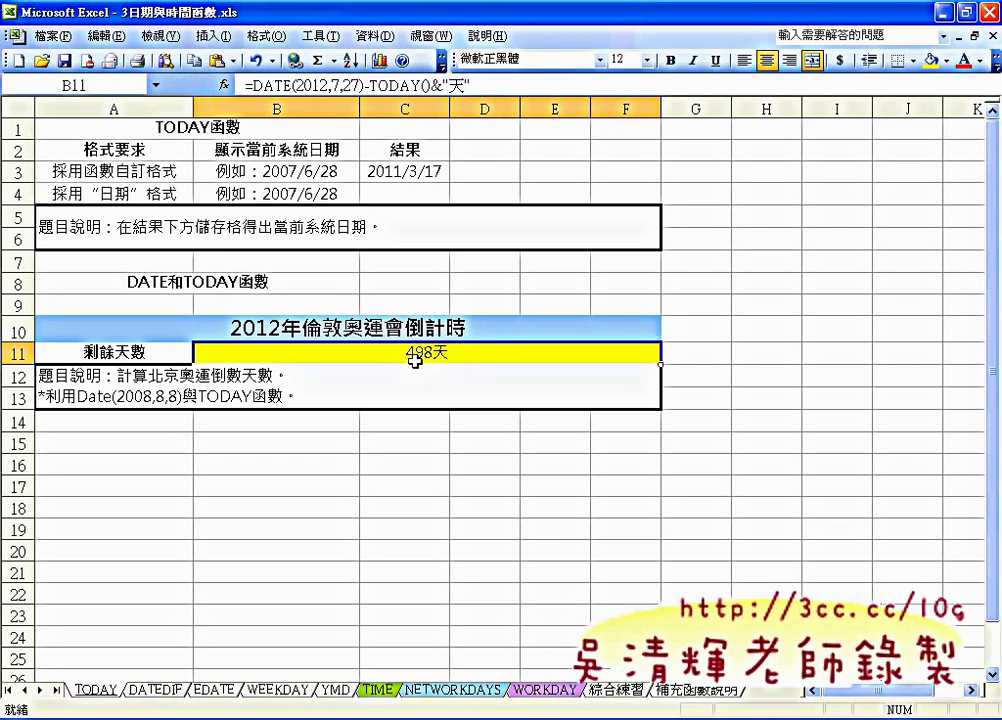